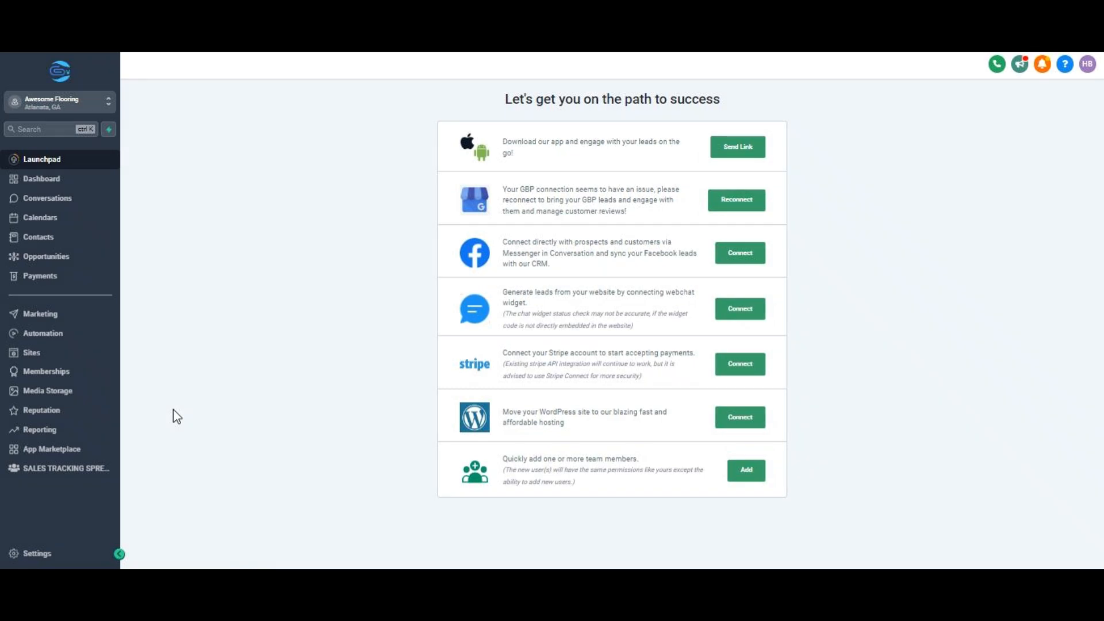
Step: Look through the account's calendar settings, then return to the main area
{"action": "left_click", "coordinate": [94, 560]}
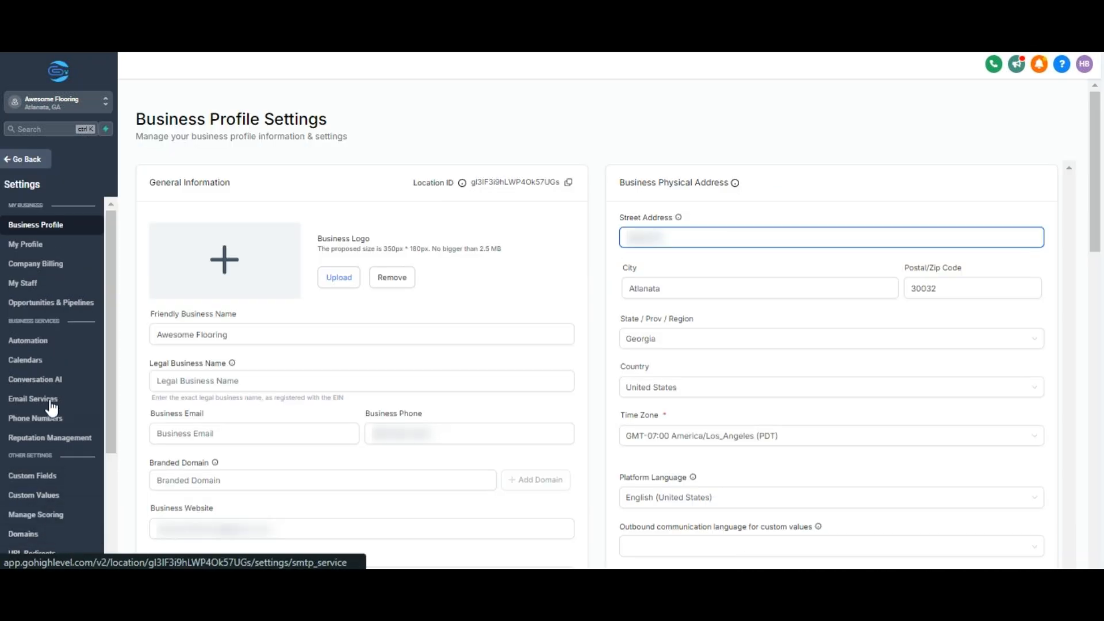
{"action": "left_click", "coordinate": [50, 361]}
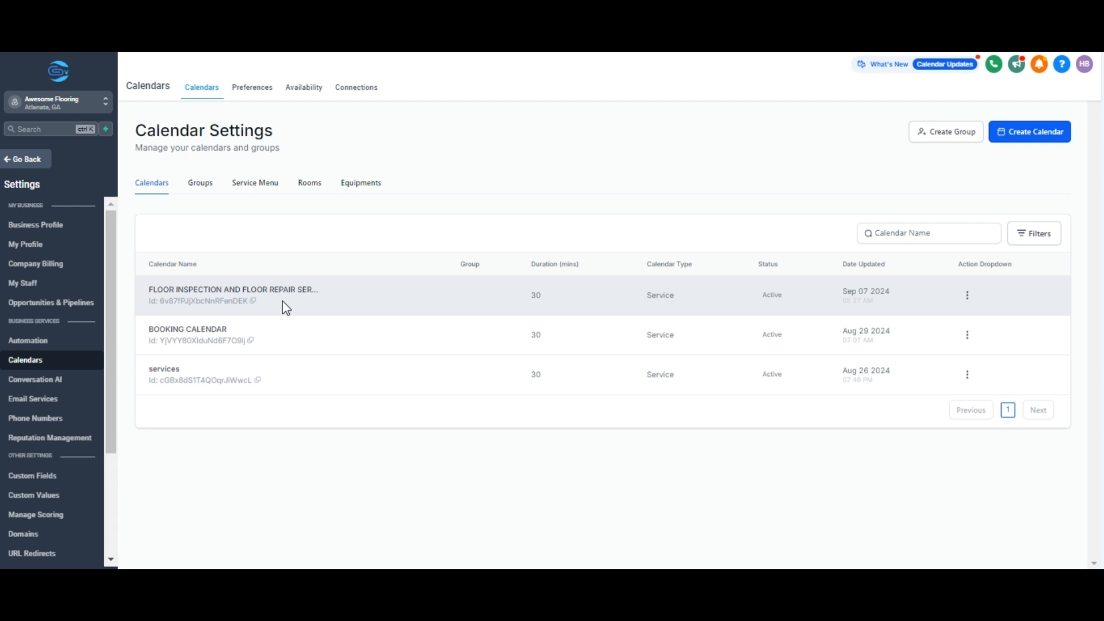
{"action": "left_click", "coordinate": [9, 164]}
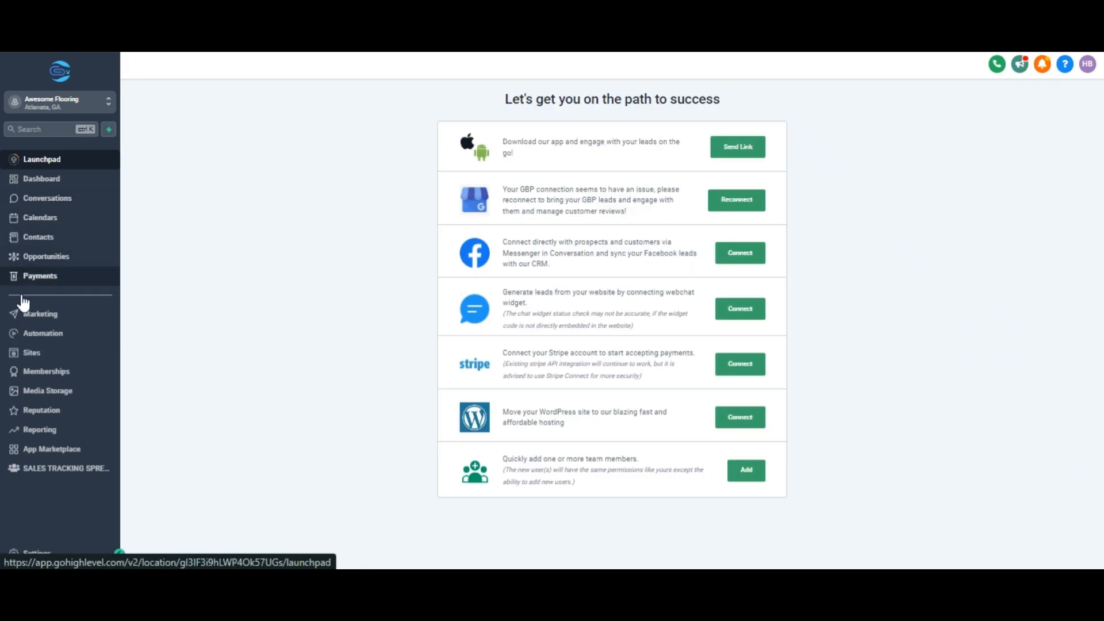
Step: Start a new workflow from Automation and find the Appointment Confirmation + Reminder recipe
{"action": "left_click", "coordinate": [23, 336]}
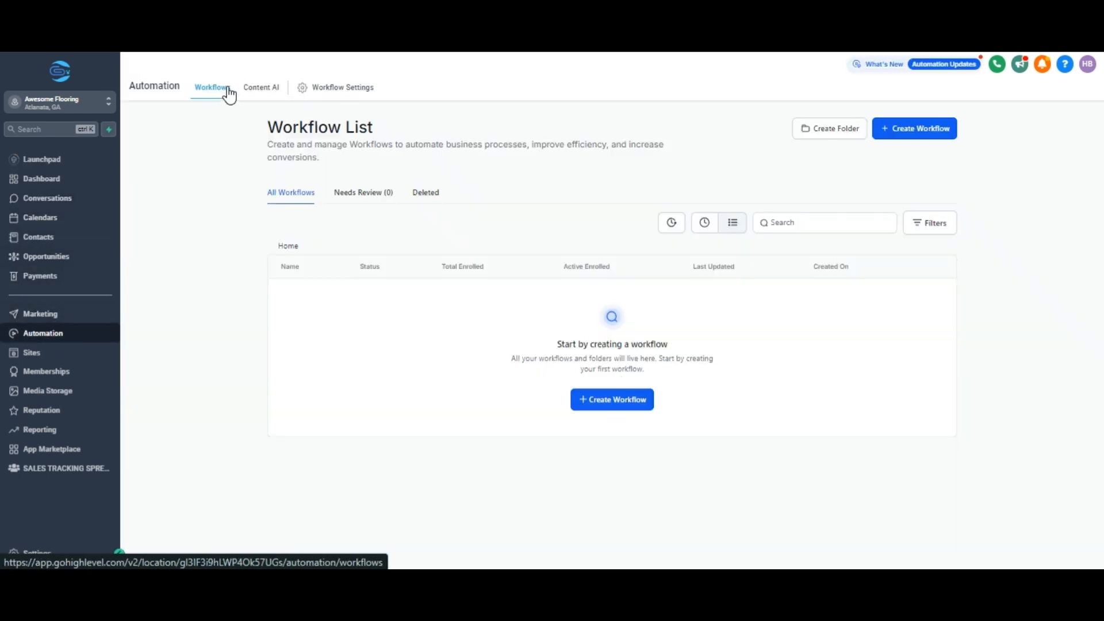
{"action": "left_click", "coordinate": [597, 406]}
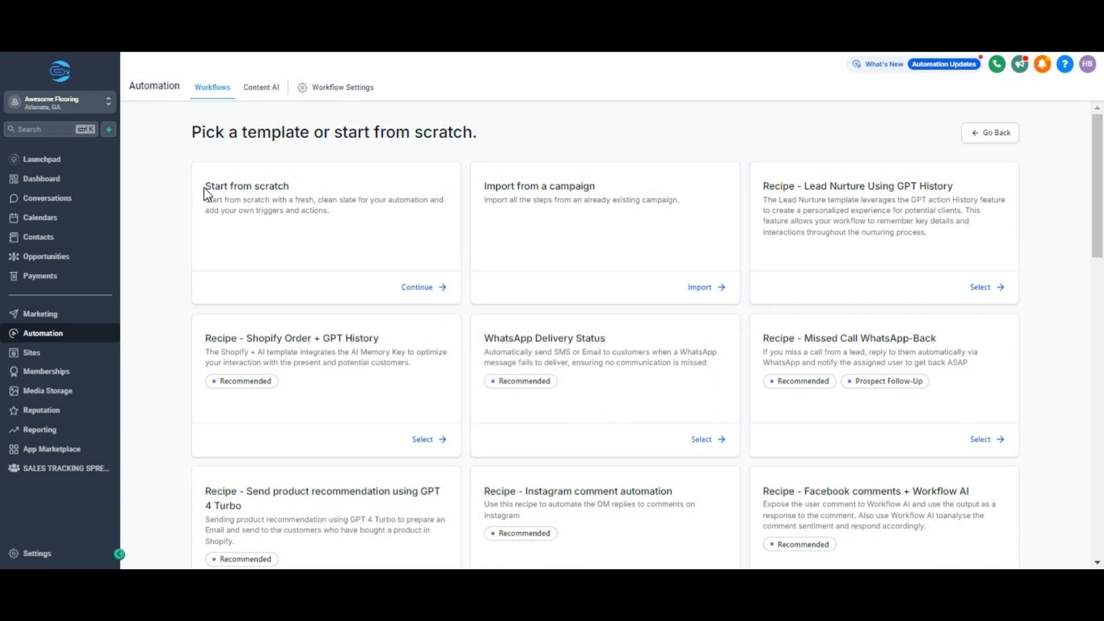
{"action": "left_click_drag", "start_coordinate": [205, 186], "coordinate": [290, 186]}
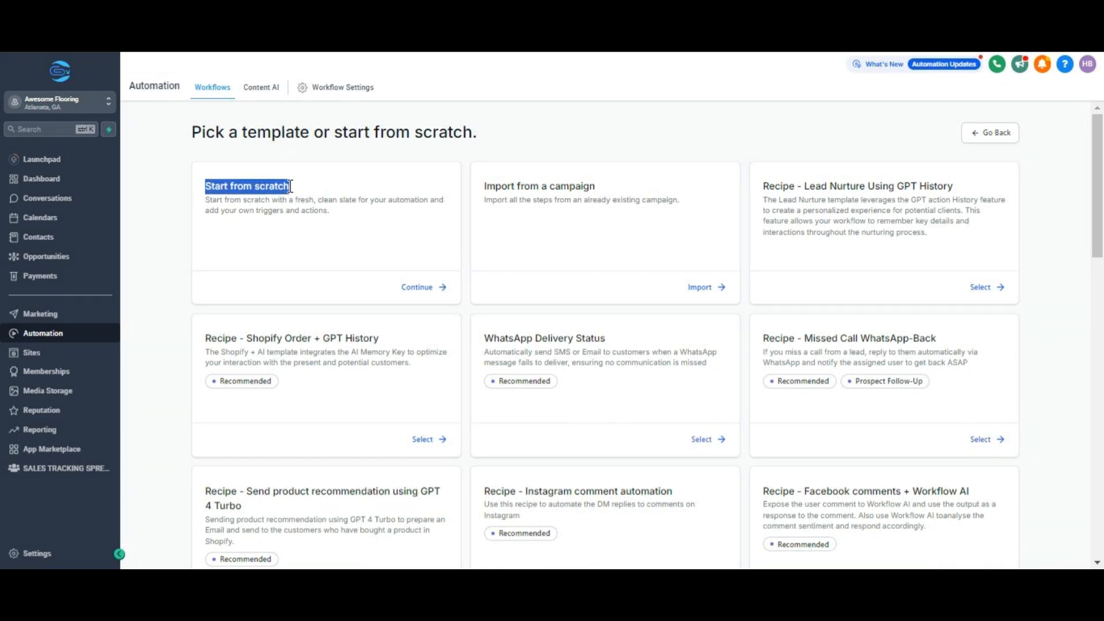
{"action": "left_click", "coordinate": [193, 179]}
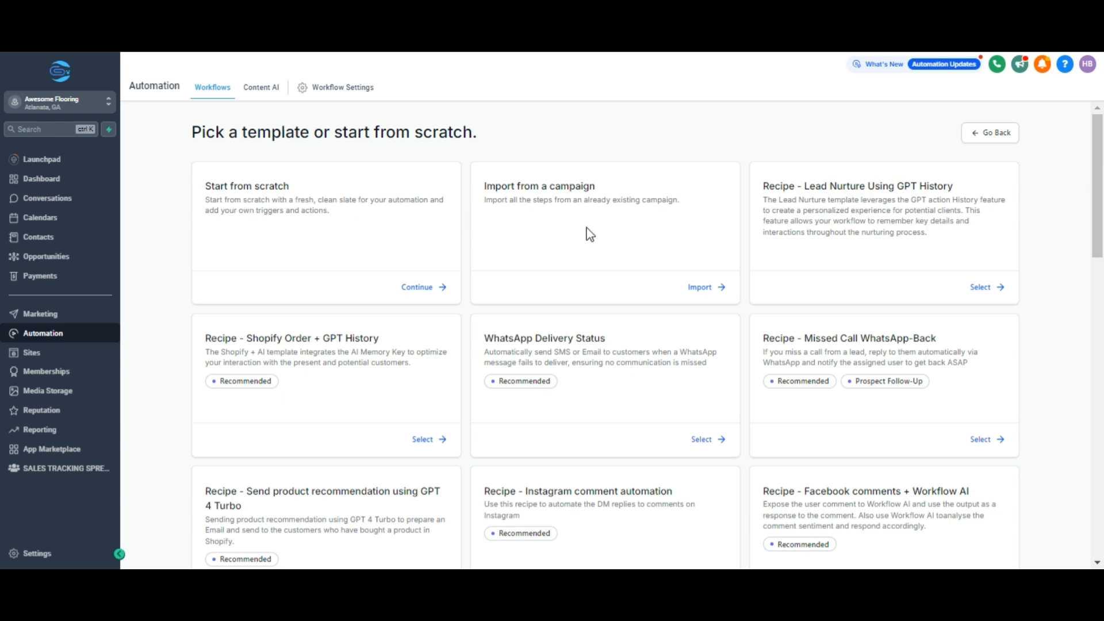
{"action": "scroll", "coordinate": [613, 253], "scroll_direction": "down", "scroll_amount": 3}
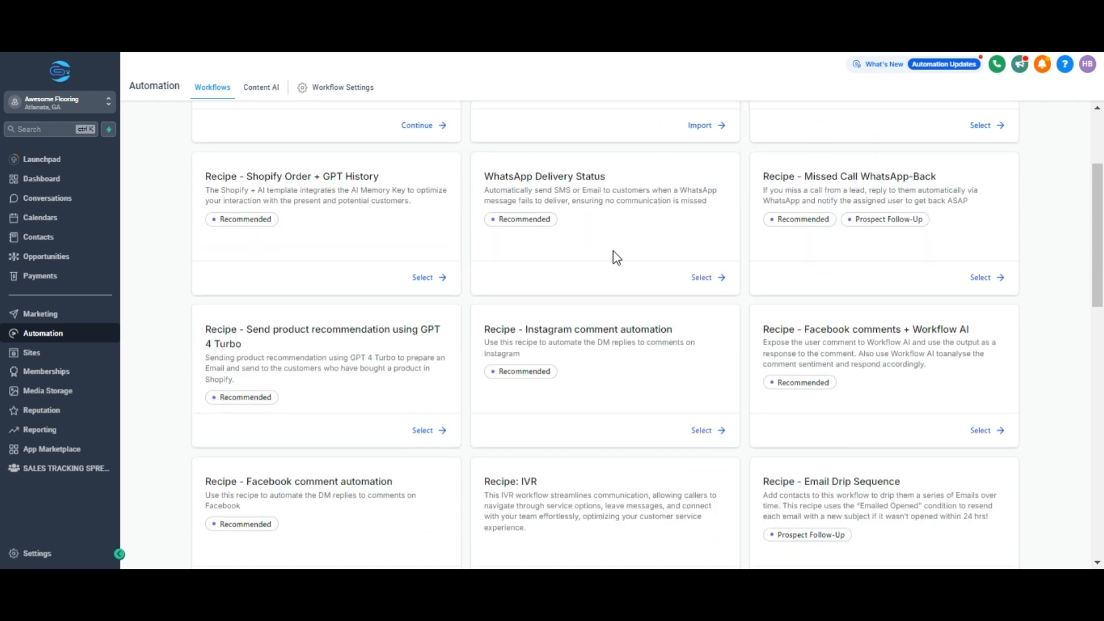
{"action": "scroll", "coordinate": [613, 250], "scroll_direction": "down", "scroll_amount": 5}
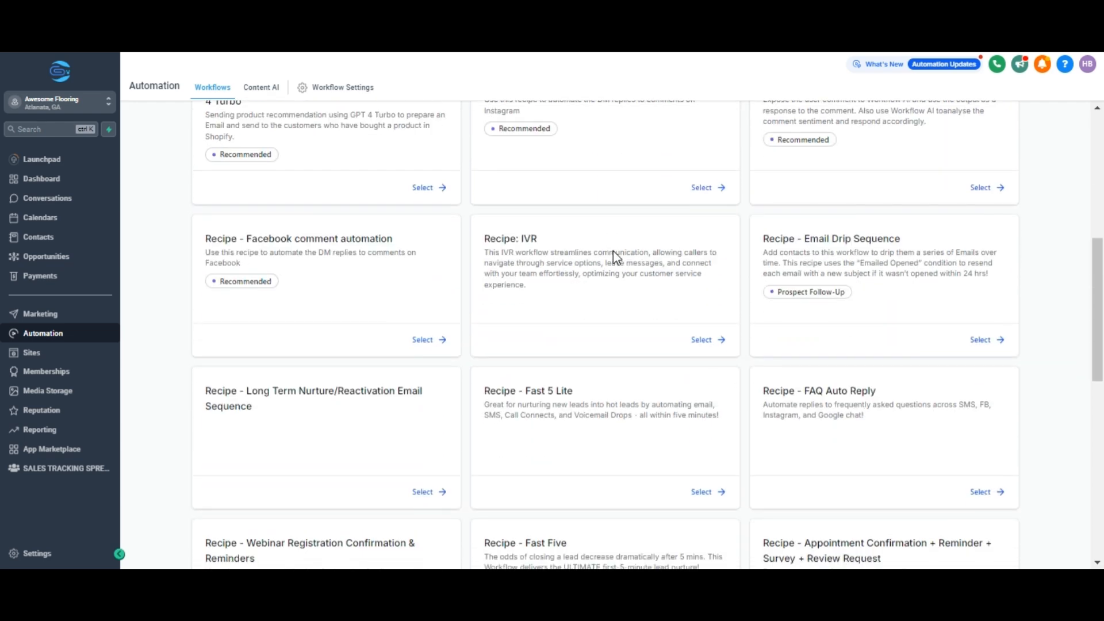
{"action": "scroll", "coordinate": [613, 250], "scroll_direction": "down", "scroll_amount": 5}
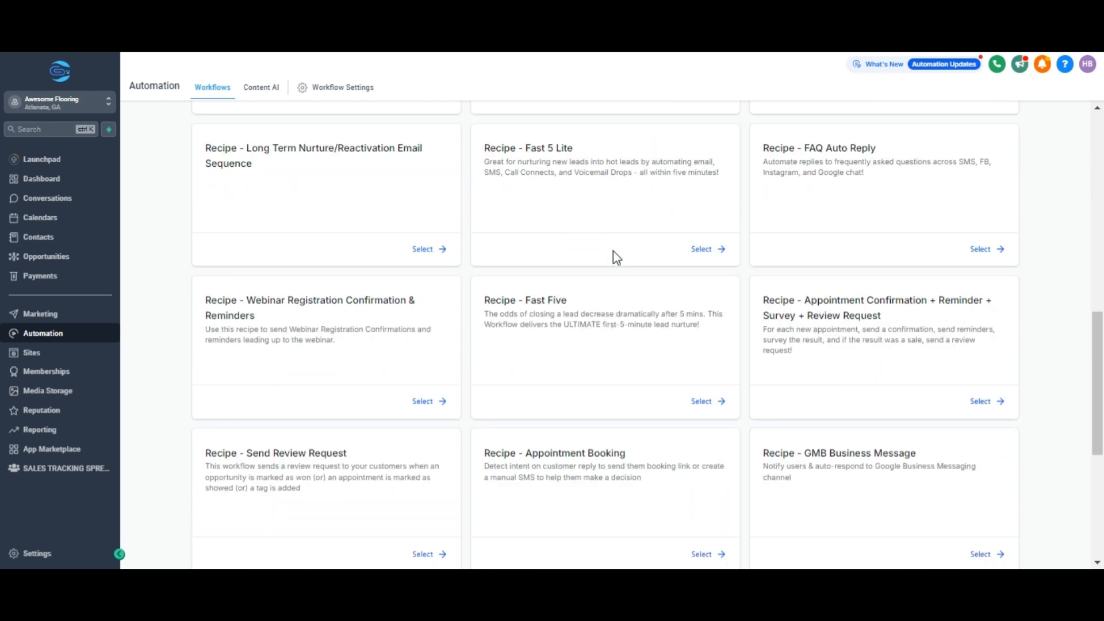
{"action": "scroll", "coordinate": [613, 250], "scroll_direction": "down", "scroll_amount": 7}
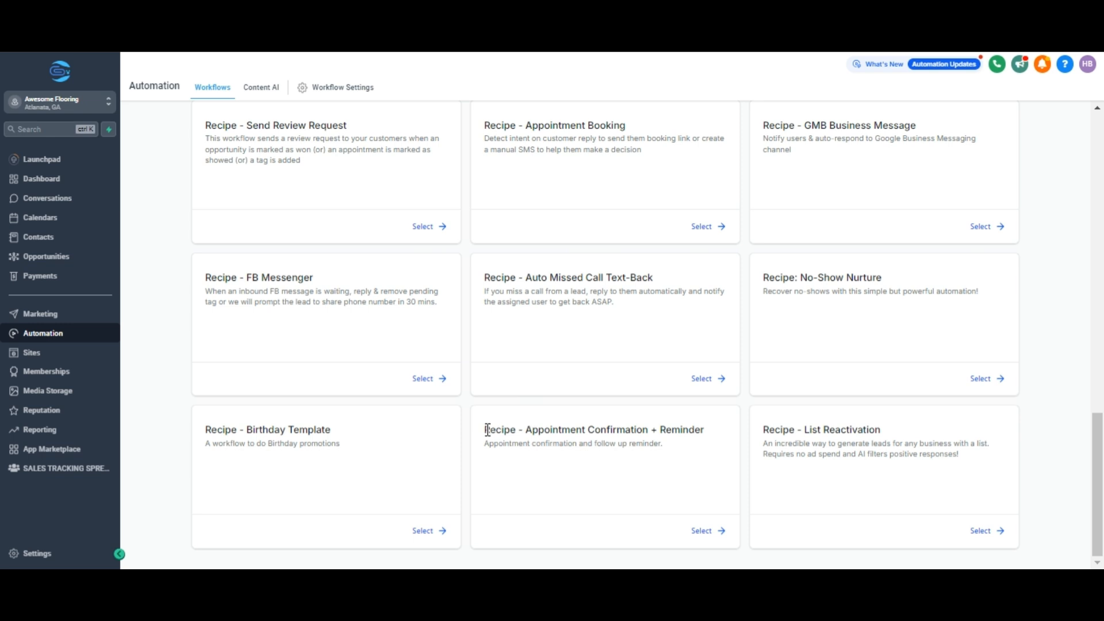
{"action": "left_click_drag", "start_coordinate": [485, 429], "coordinate": [707, 426]}
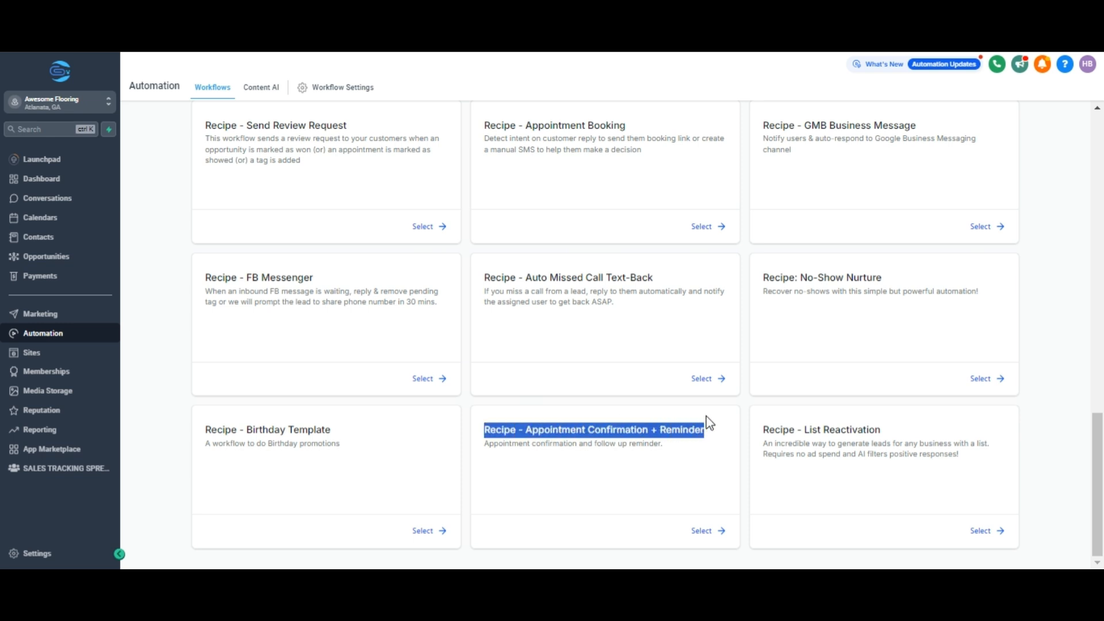
Step: Use the recipe and rename the workflow 'AWESOME FLOORING APPOINTMENT CONFIRMATION + REMINDER'
{"action": "left_click", "coordinate": [713, 530]}
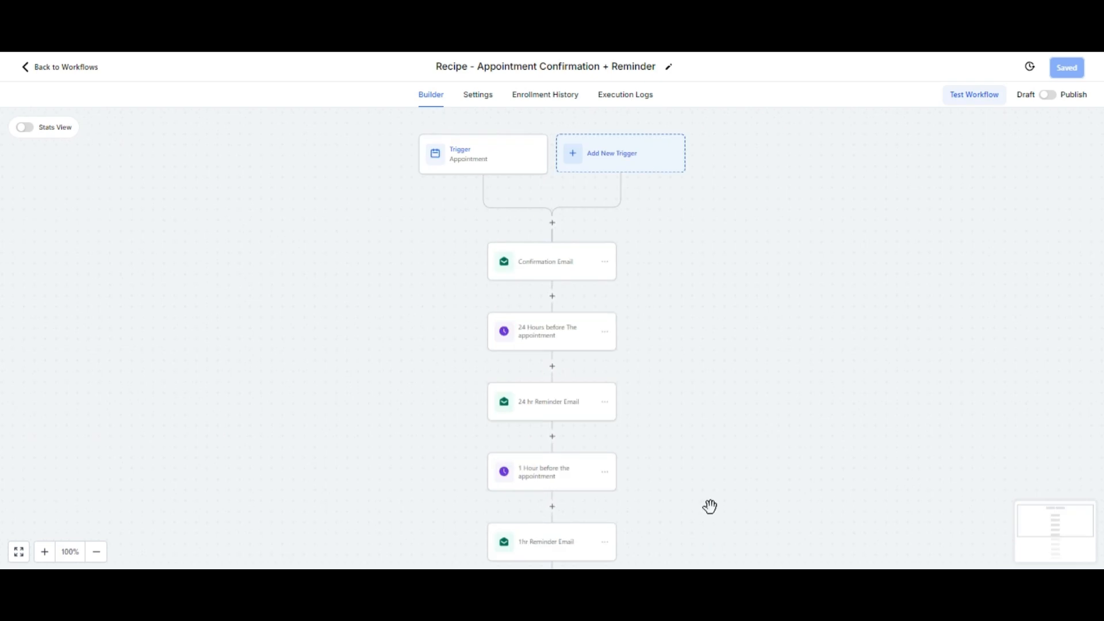
{"action": "left_click", "coordinate": [437, 66]}
{"action": "key", "text": "ctrl+a"}
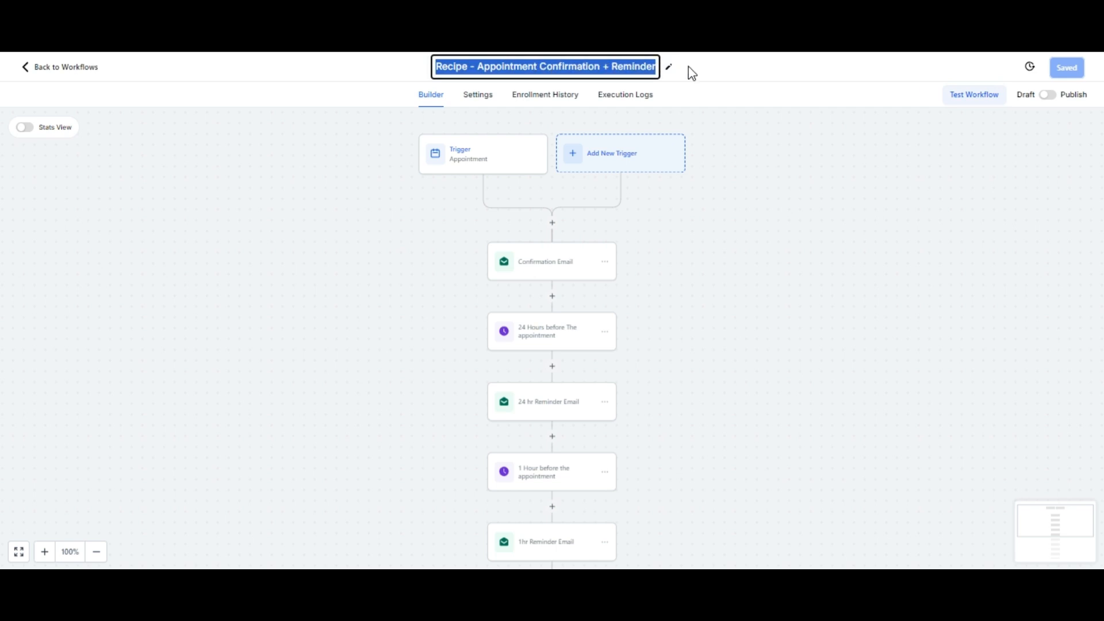
{"action": "key", "text": "BackSpace"}
{"action": "type", "text": "AWE"}
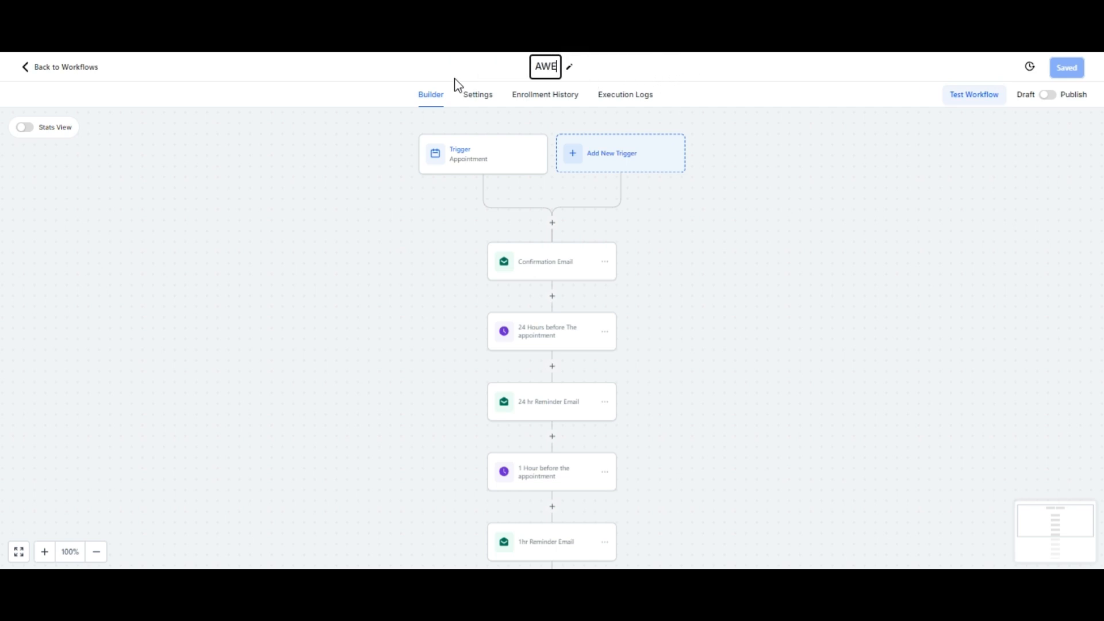
{"action": "type", "text": "SOME FLOORING APPOIN"}
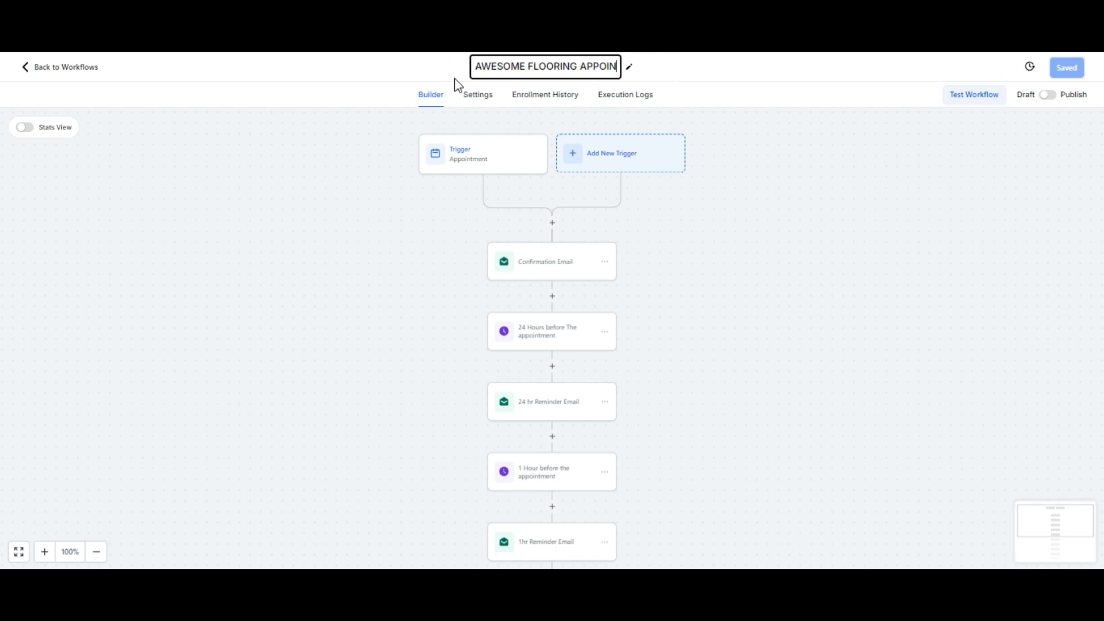
{"action": "type", "text": "TMENT CONFIRMATION + REMINDE"}
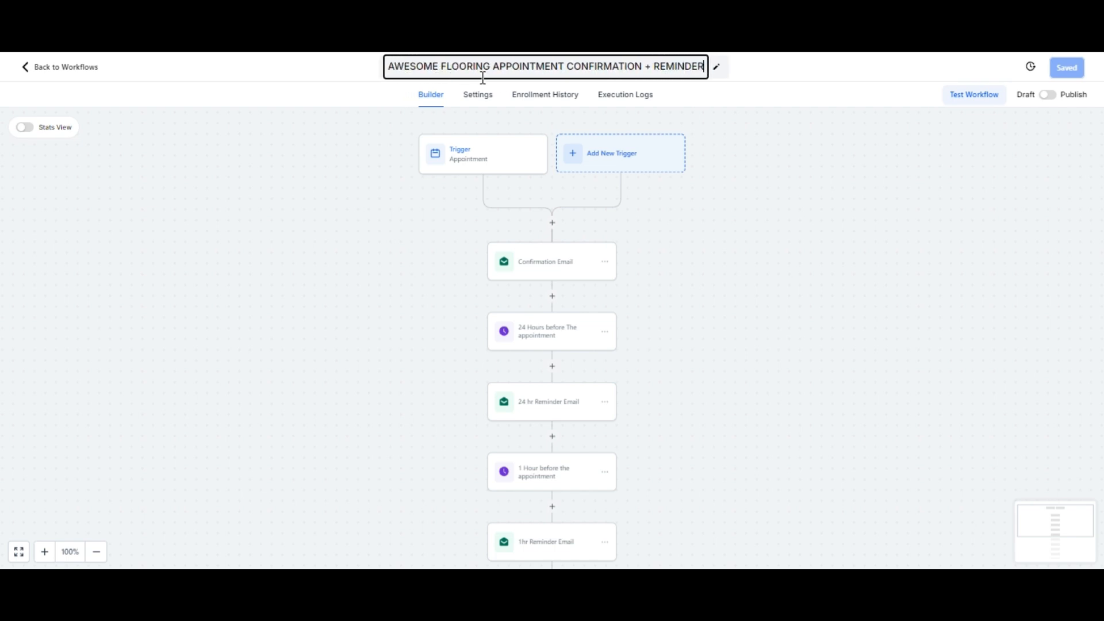
{"action": "type", "text": "R"}
{"action": "left_click", "coordinate": [757, 75]}
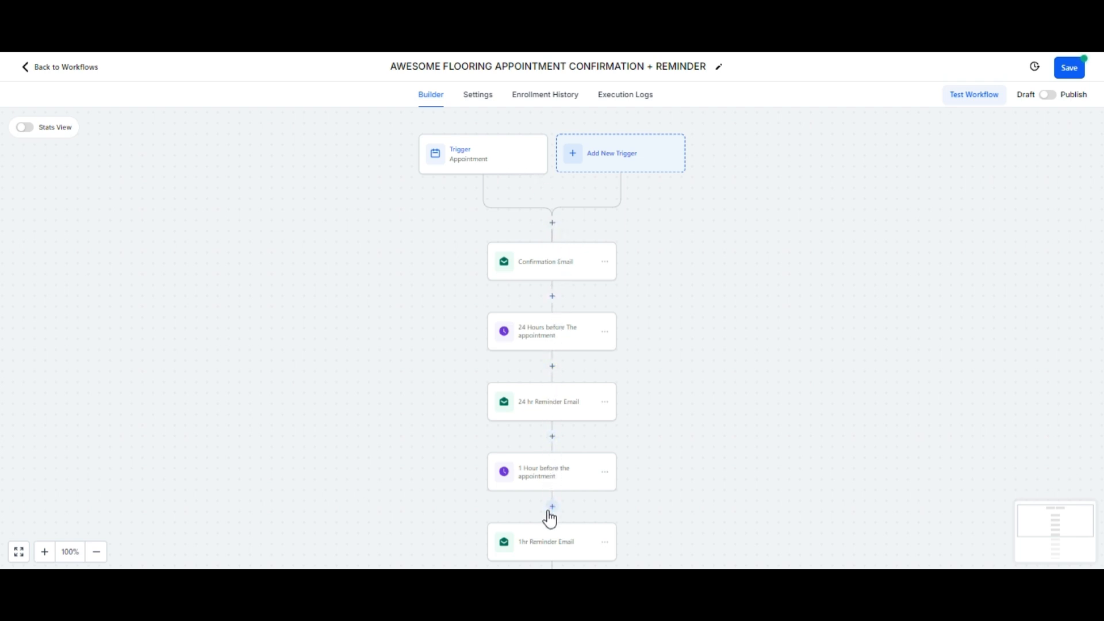
{"action": "left_click", "coordinate": [622, 169]}
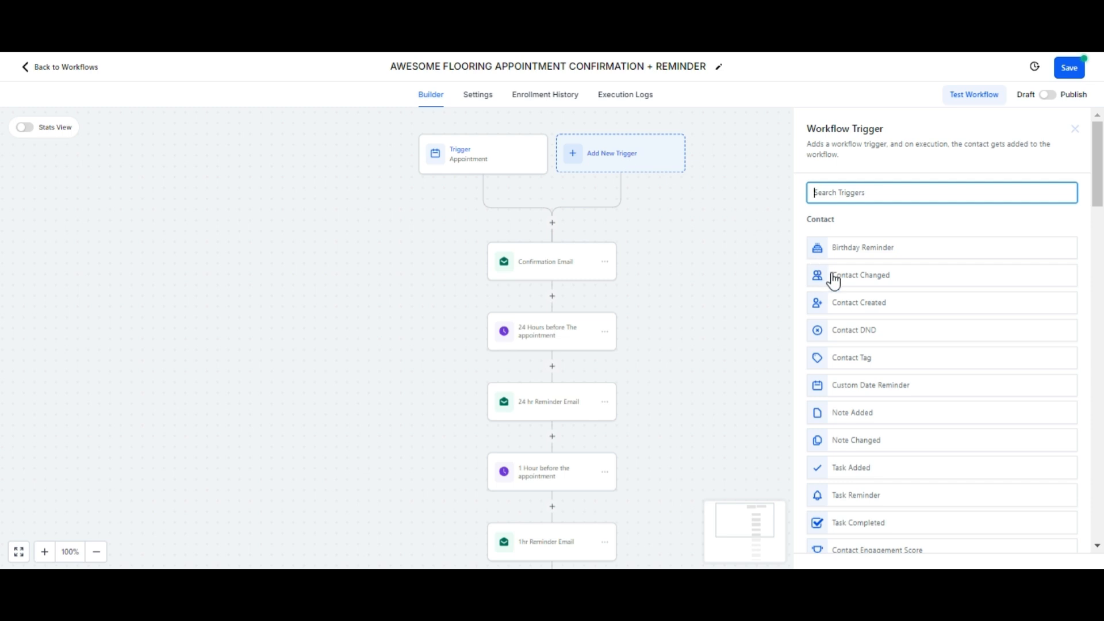
{"action": "scroll", "coordinate": [842, 278], "scroll_direction": "down", "scroll_amount": 3}
{"action": "scroll", "coordinate": [845, 280], "scroll_direction": "down", "scroll_amount": 3}
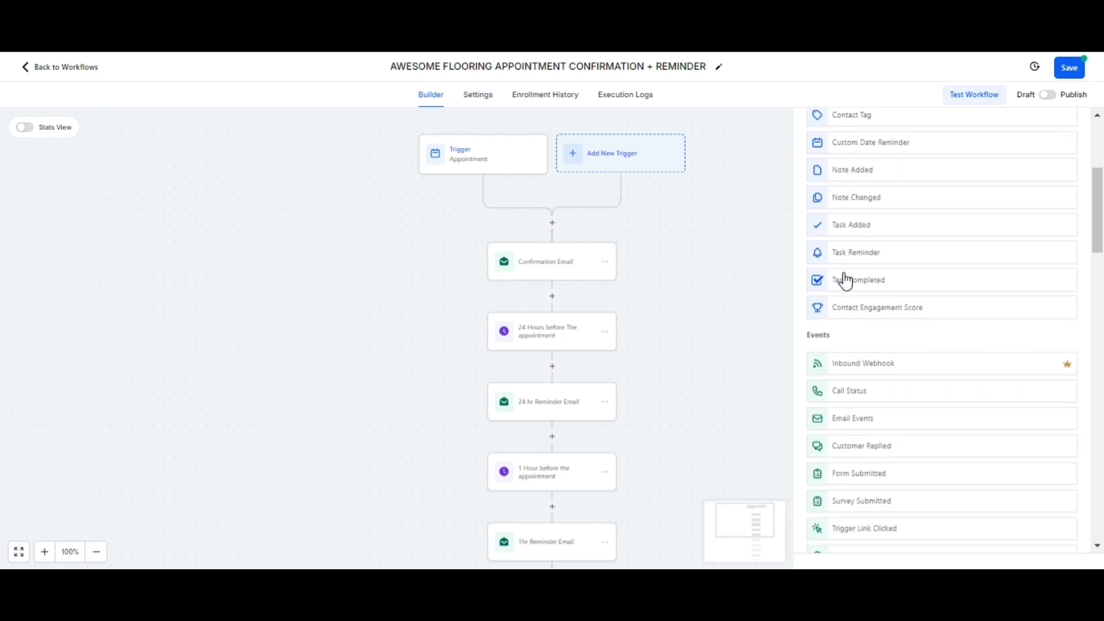
{"action": "scroll", "coordinate": [844, 287], "scroll_direction": "down", "scroll_amount": 3}
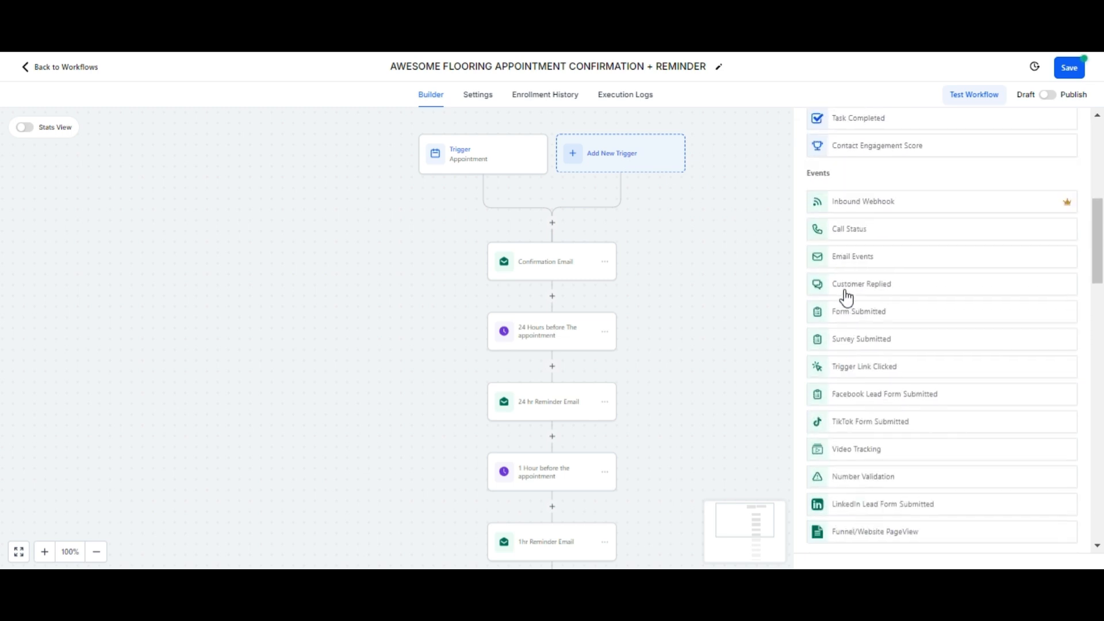
{"action": "scroll", "coordinate": [845, 296], "scroll_direction": "up", "scroll_amount": 10}
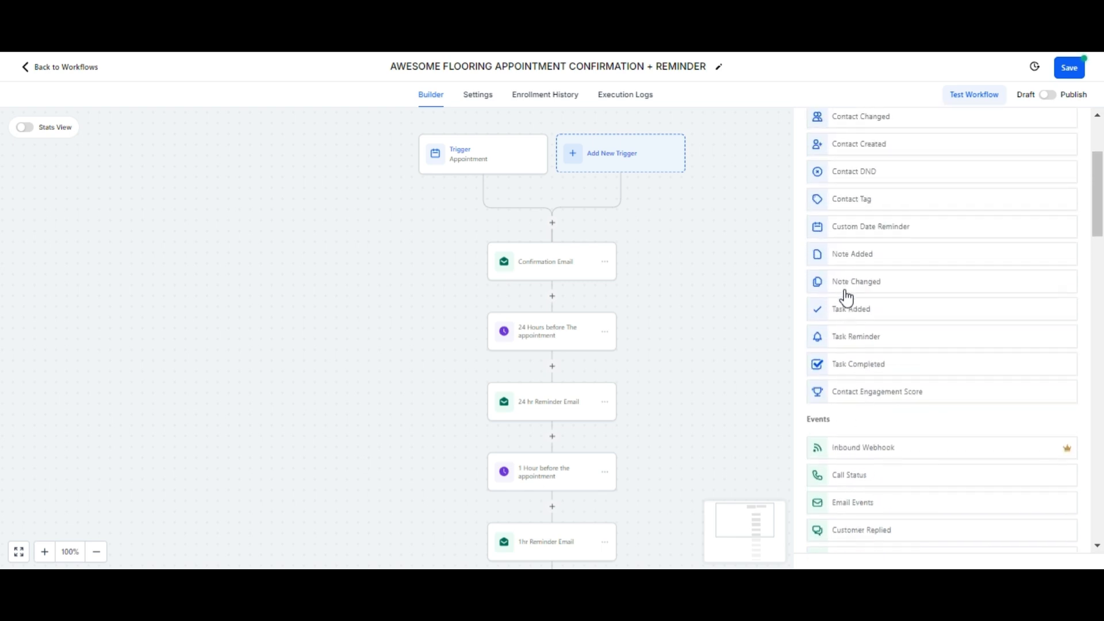
{"action": "left_click", "coordinate": [752, 155]}
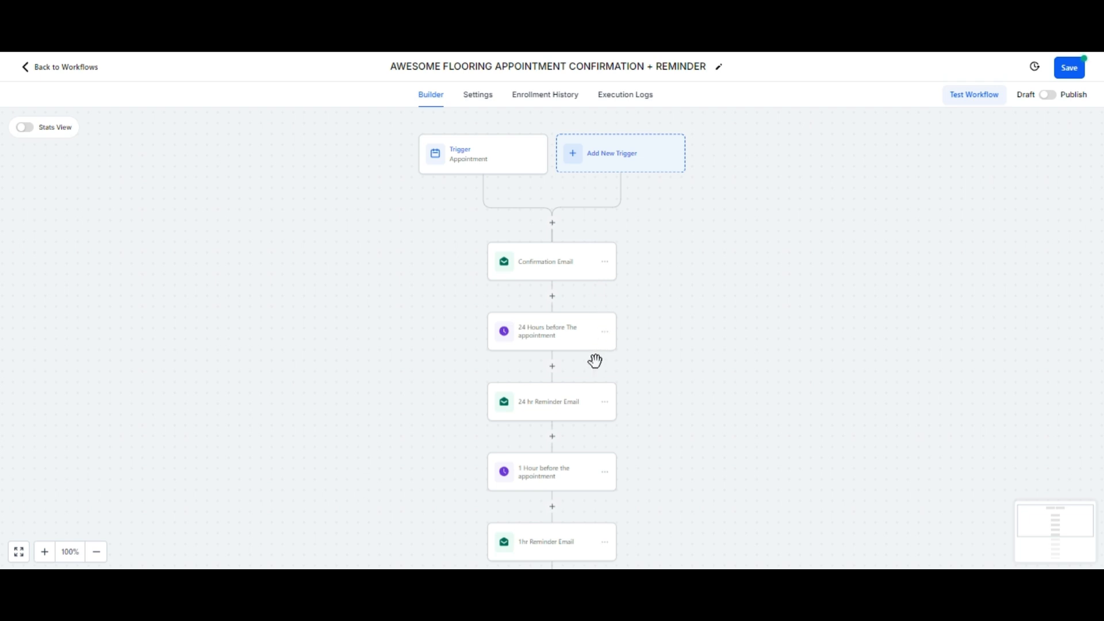
{"action": "scroll", "coordinate": [584, 421], "scroll_direction": "down", "scroll_amount": 5}
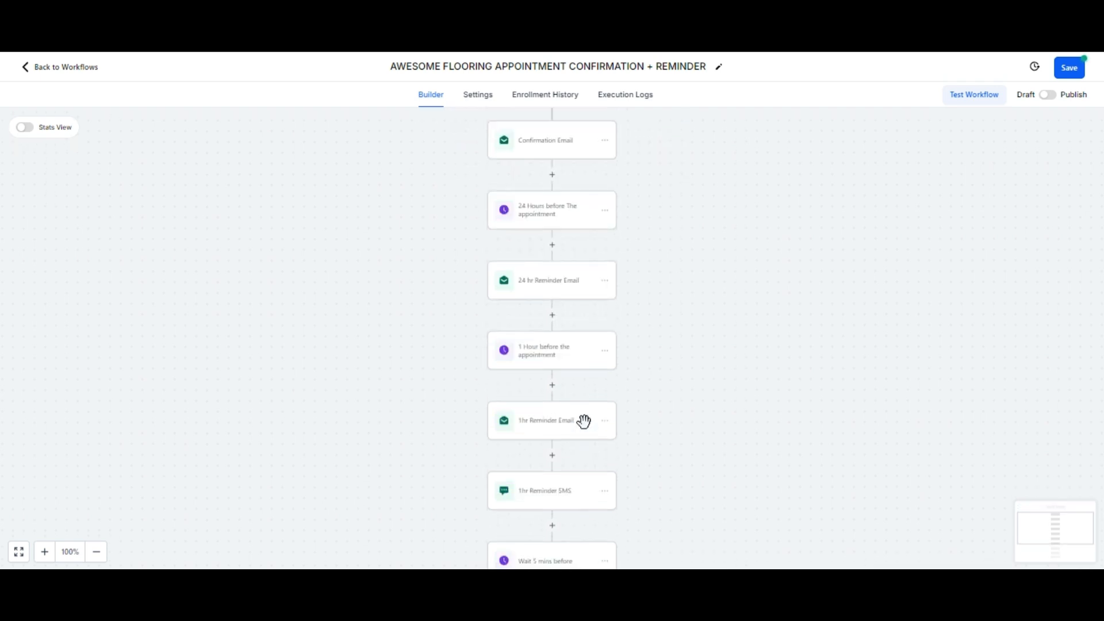
{"action": "scroll", "coordinate": [587, 431], "scroll_direction": "up", "scroll_amount": 5}
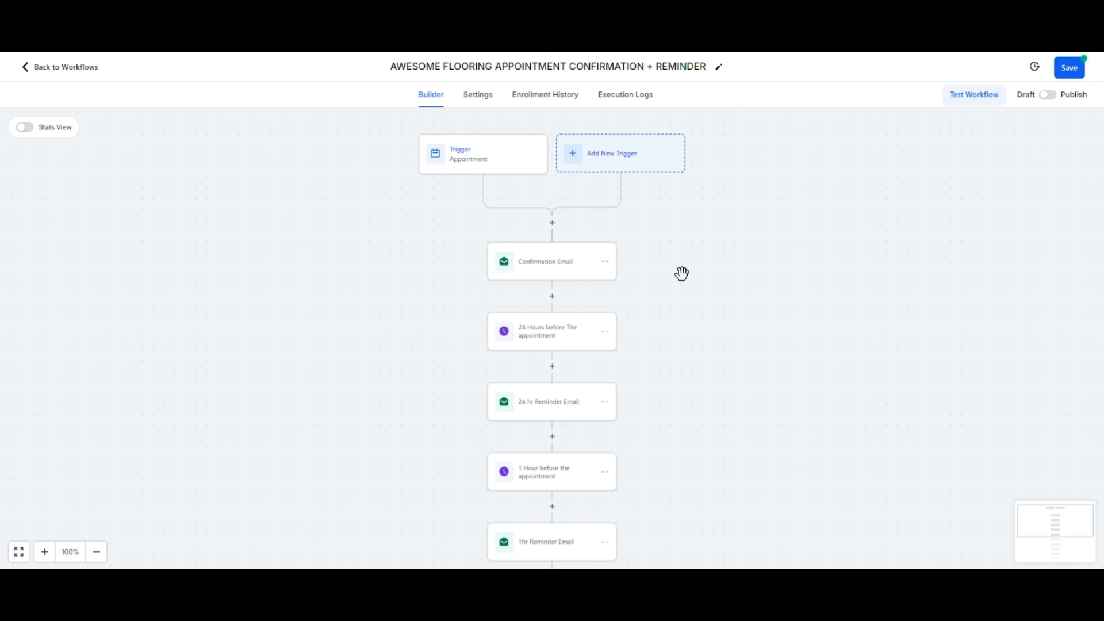
{"action": "left_click", "coordinate": [552, 223]}
{"action": "scroll", "coordinate": [884, 303], "scroll_direction": "down", "scroll_amount": 2}
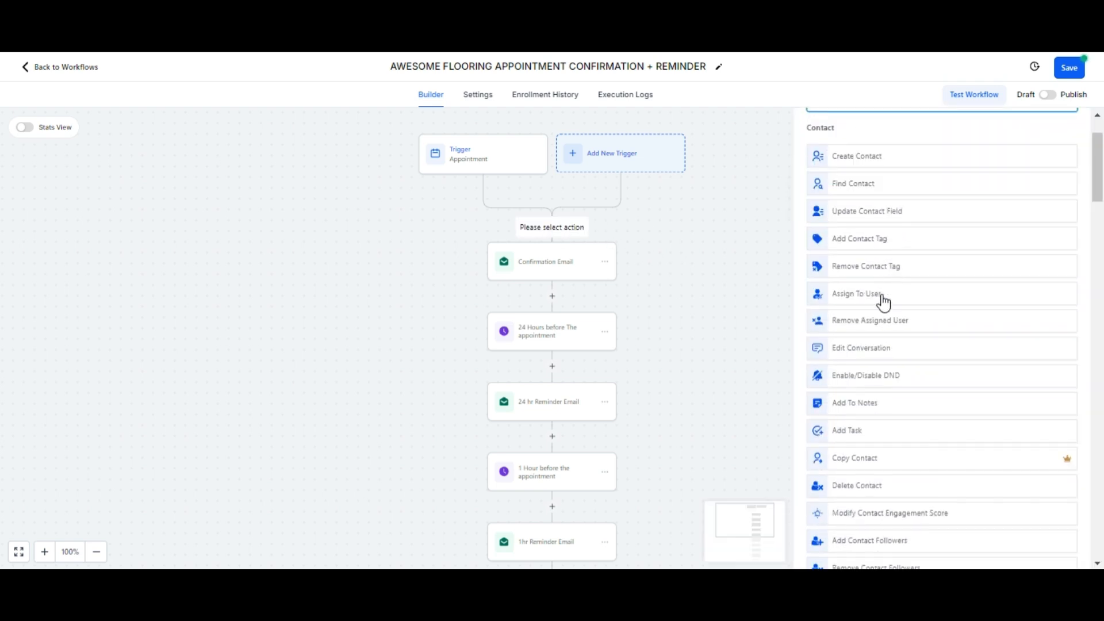
{"action": "scroll", "coordinate": [884, 303], "scroll_direction": "down", "scroll_amount": 2}
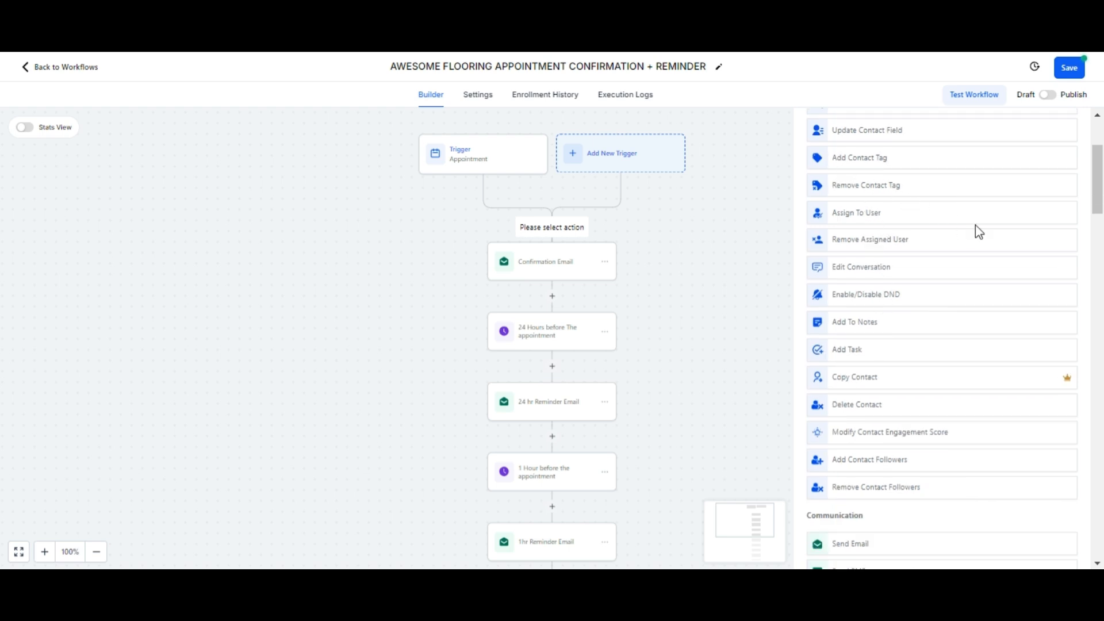
{"action": "scroll", "coordinate": [976, 230], "scroll_direction": "down", "scroll_amount": 2}
{"action": "scroll", "coordinate": [975, 226], "scroll_direction": "down", "scroll_amount": 6}
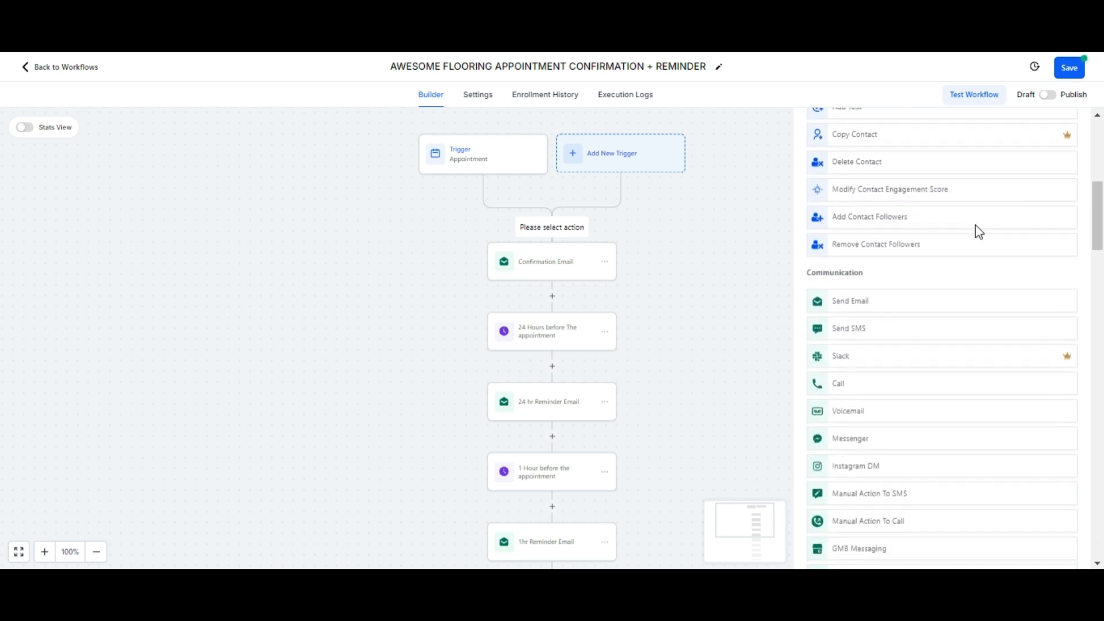
{"action": "scroll", "coordinate": [976, 226], "scroll_direction": "down", "scroll_amount": 4}
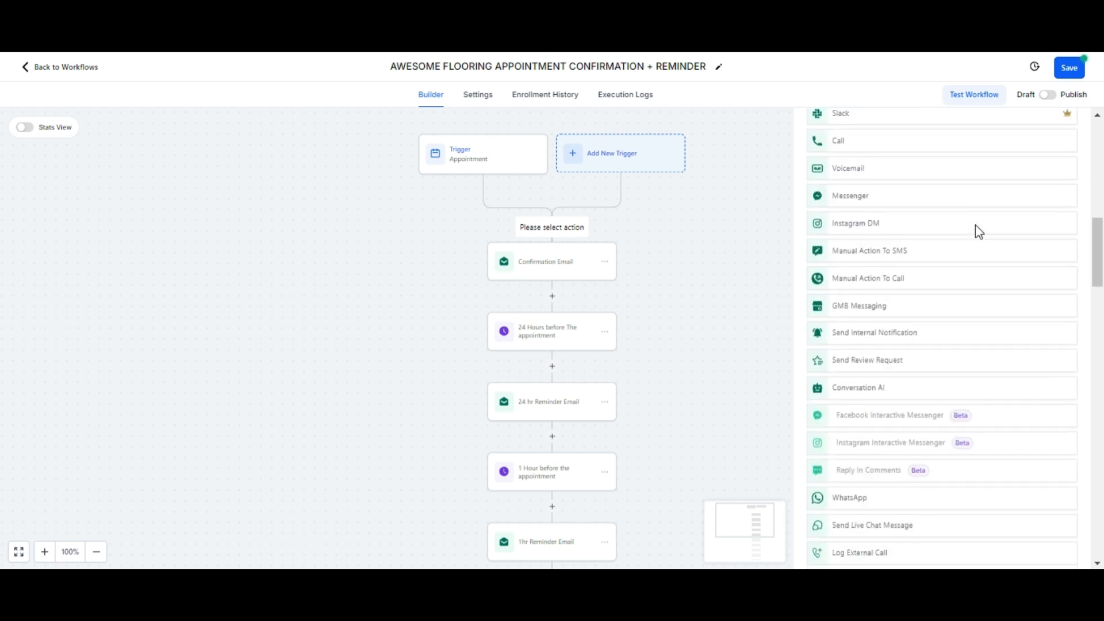
{"action": "left_click", "coordinate": [766, 174]}
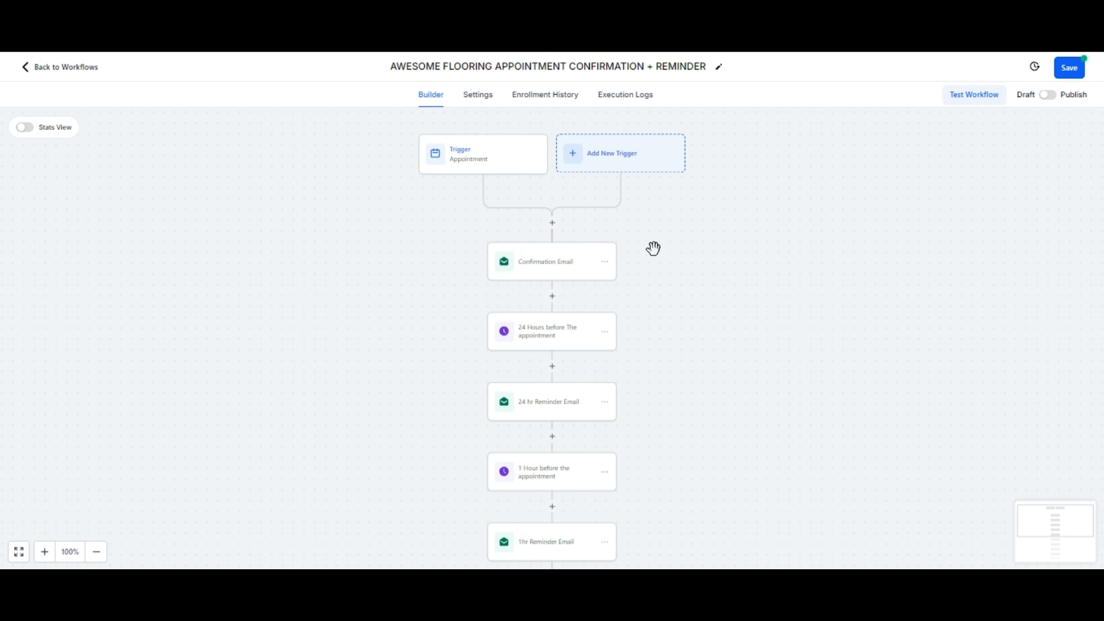
Step: Add an In calendar filter for FLOOR INSPECTION AND FLOOR REPAIR SERVICE CALENDAR to the trigger and save
{"action": "left_click", "coordinate": [475, 158]}
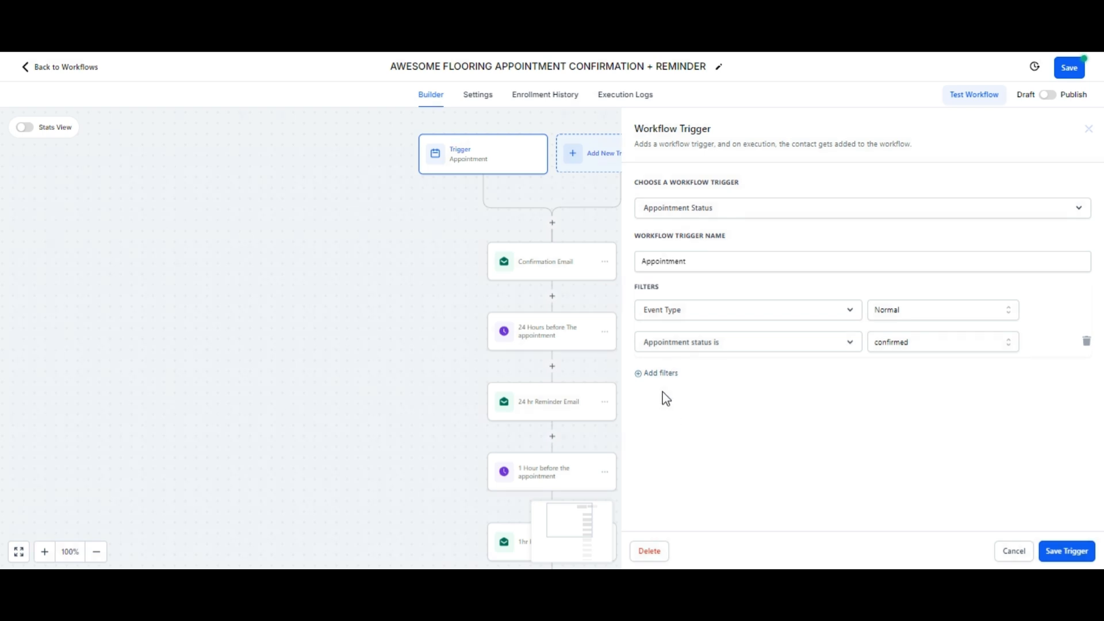
{"action": "left_click", "coordinate": [658, 374]}
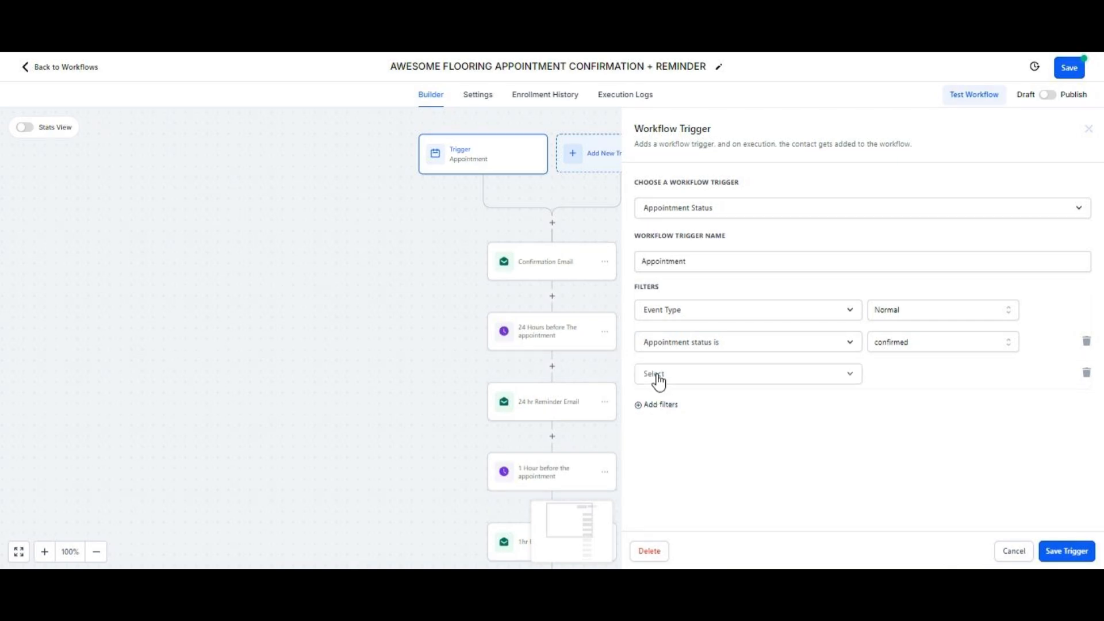
{"action": "left_click", "coordinate": [667, 383]}
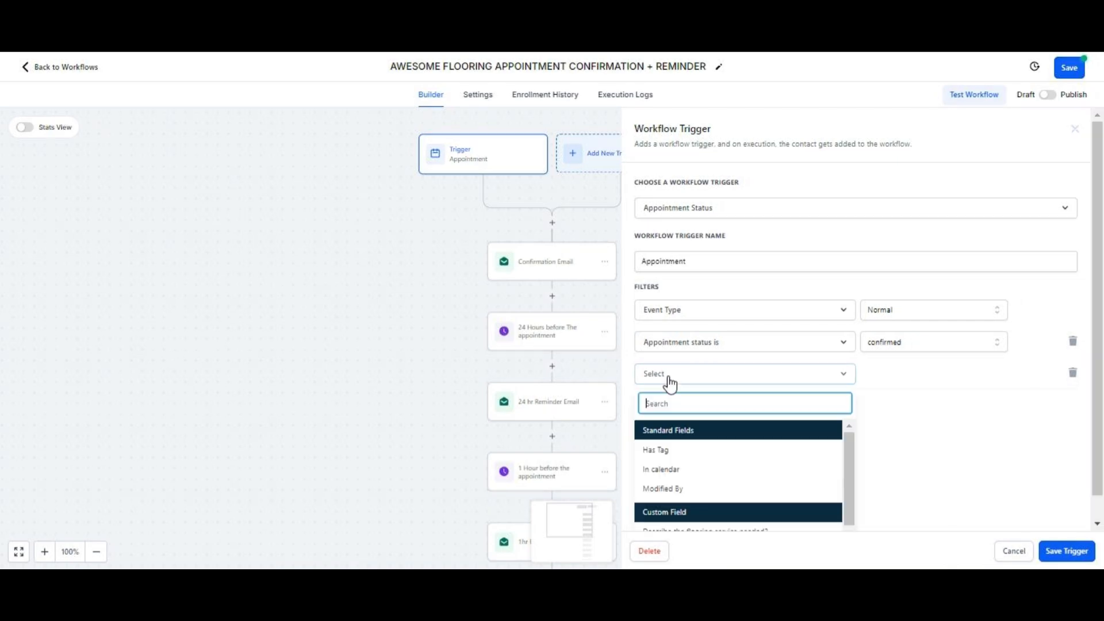
{"action": "left_click", "coordinate": [660, 469]}
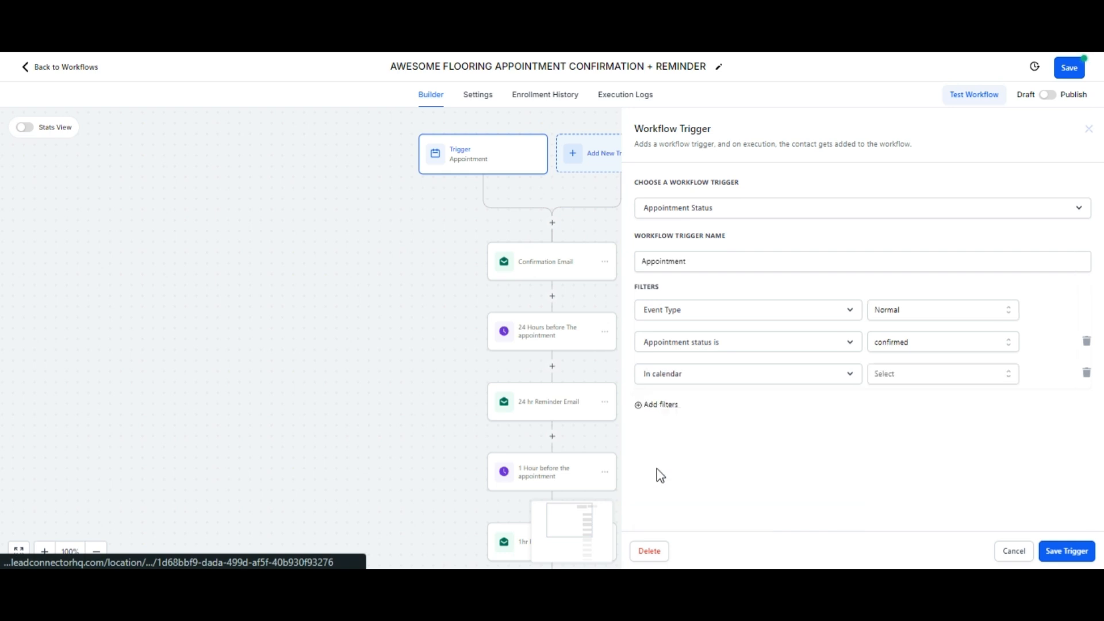
{"action": "left_click", "coordinate": [901, 375]}
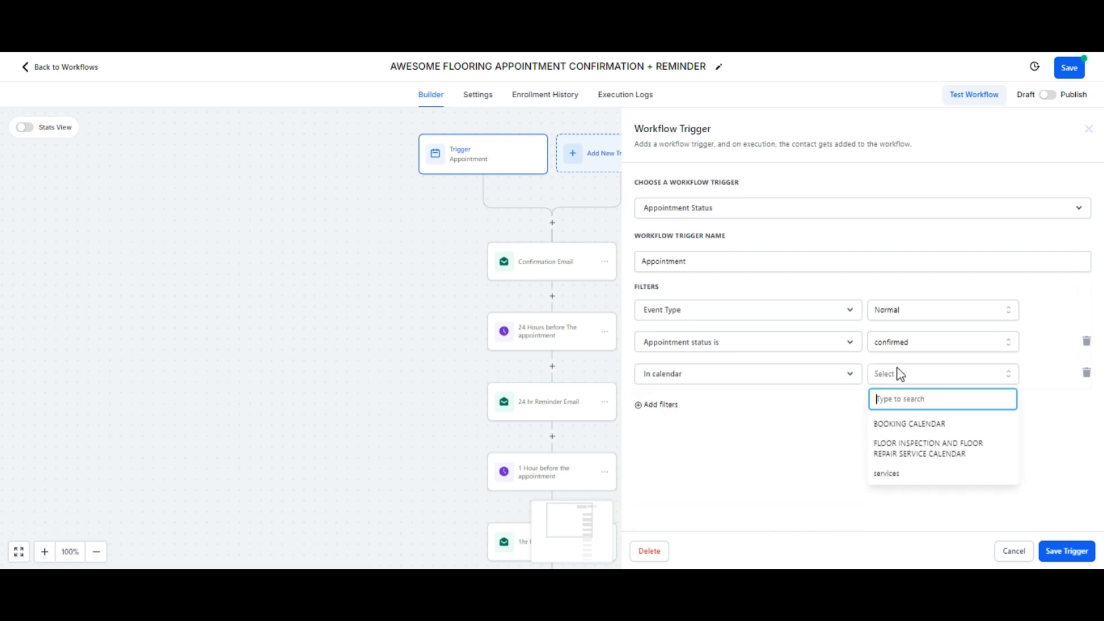
{"action": "left_click", "coordinate": [900, 452]}
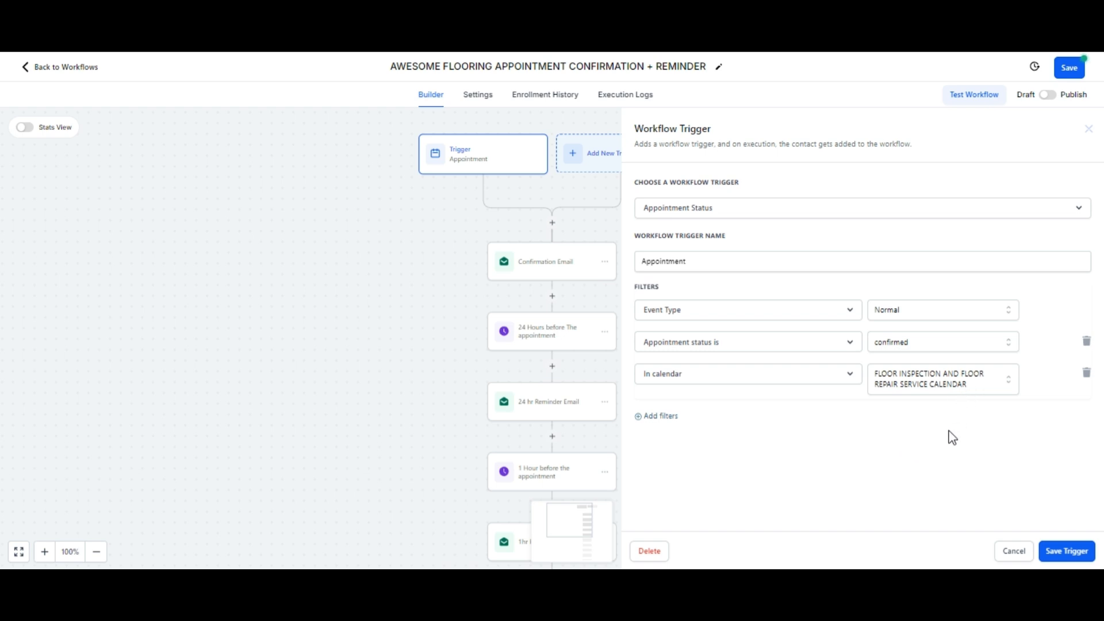
{"action": "left_click", "coordinate": [1057, 561]}
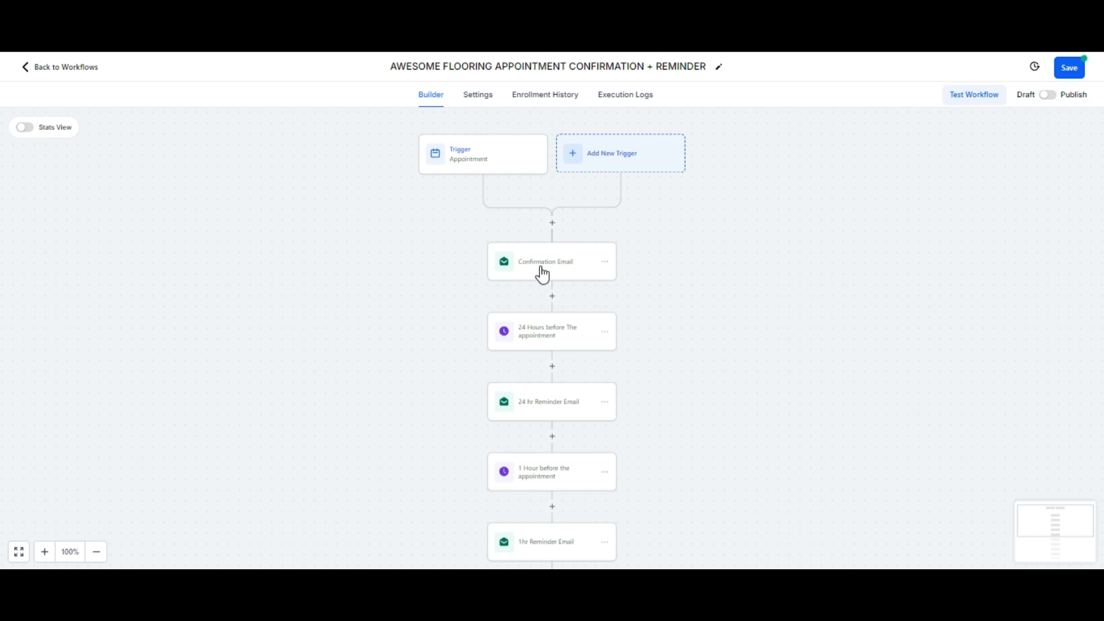
Step: Add an Assign To User action after the trigger with a selected team member
{"action": "left_click", "coordinate": [552, 223]}
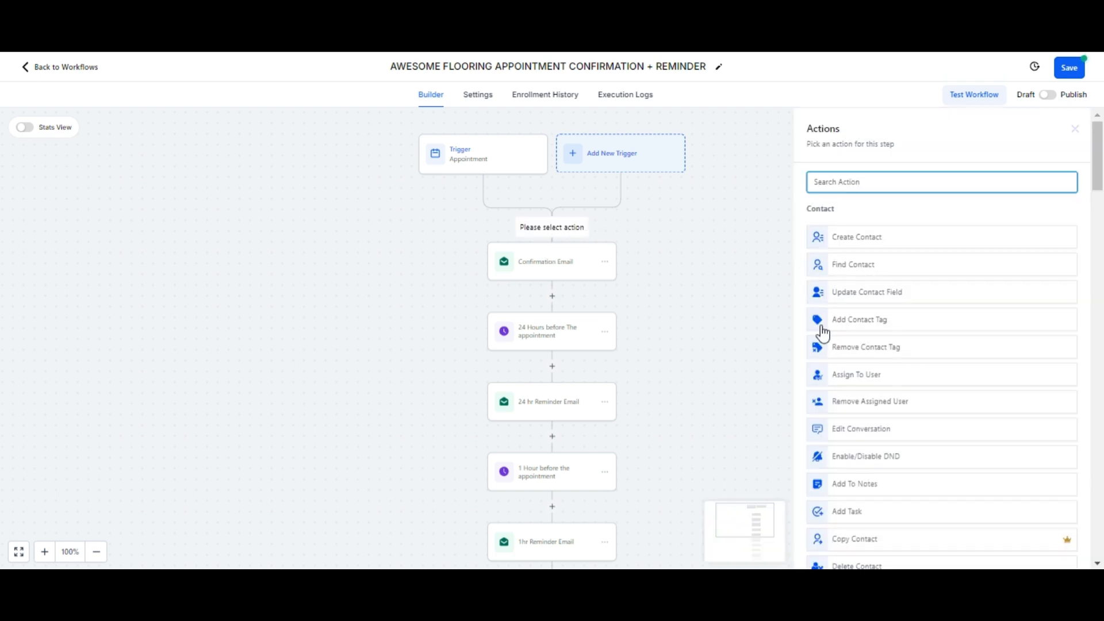
{"action": "left_click", "coordinate": [851, 381]}
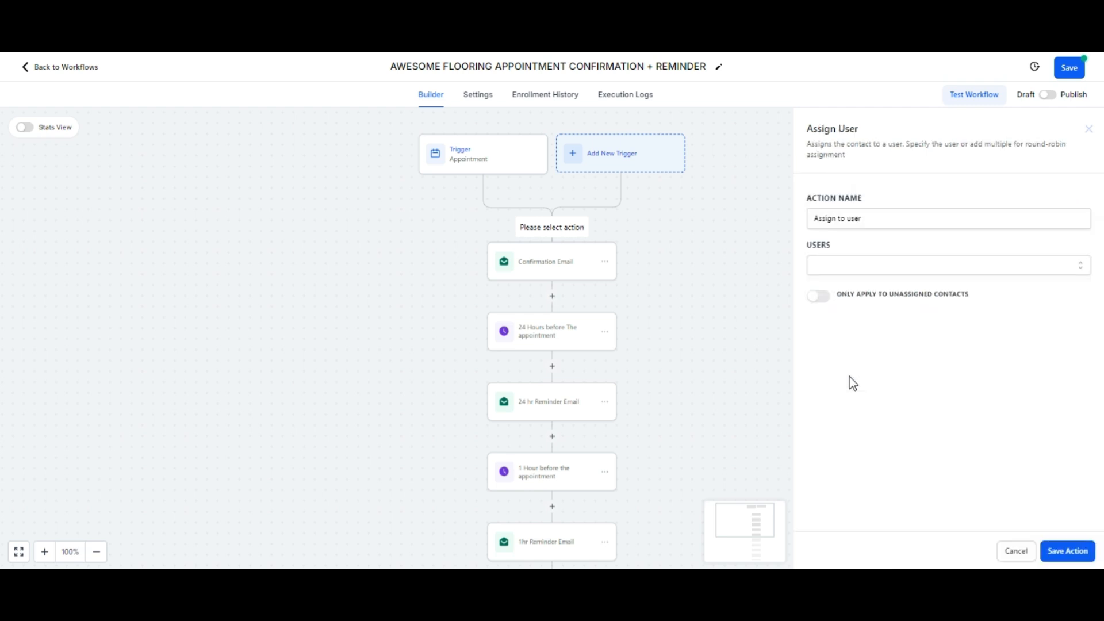
{"action": "left_click", "coordinate": [833, 273]}
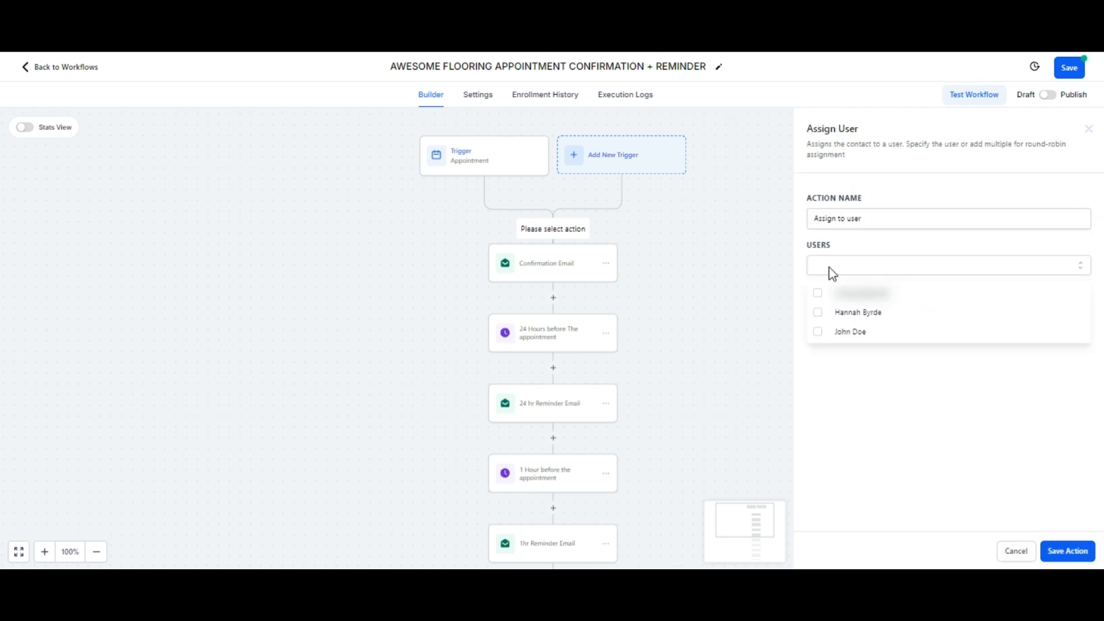
{"action": "left_click", "coordinate": [834, 314]}
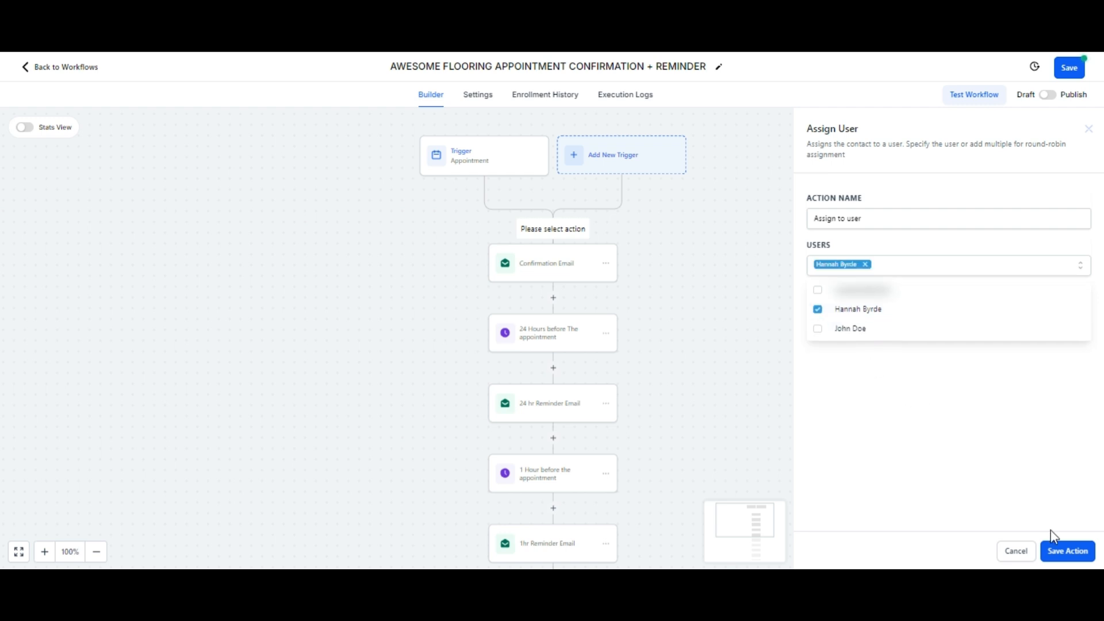
{"action": "left_click", "coordinate": [1060, 552]}
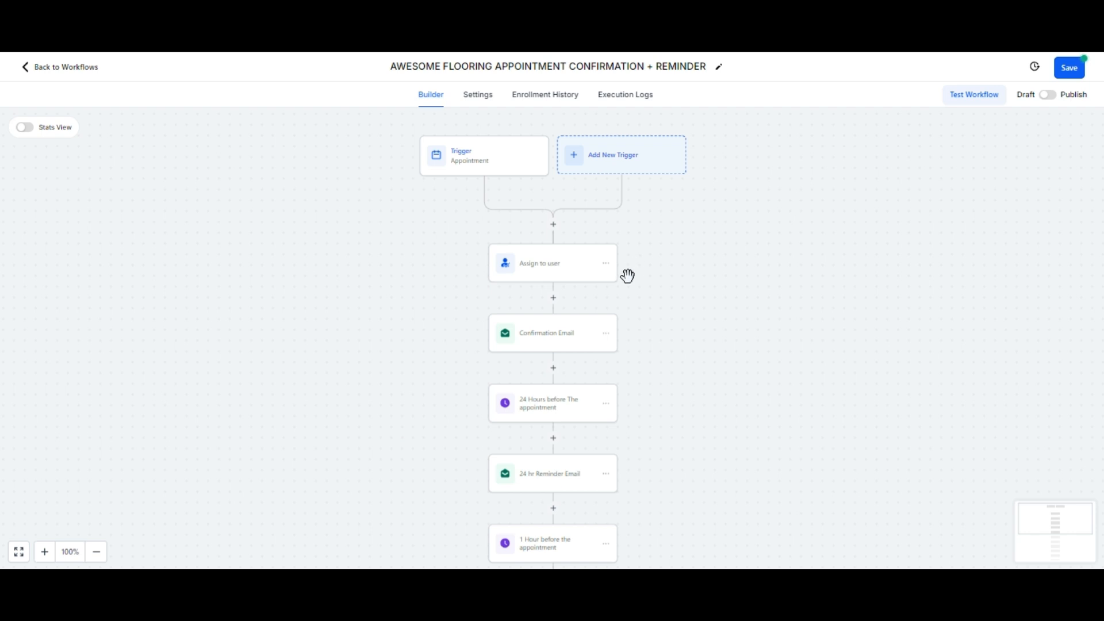
Step: Add a Send Internal Notification step after Assign to user with type Email
{"action": "left_click", "coordinate": [553, 298]}
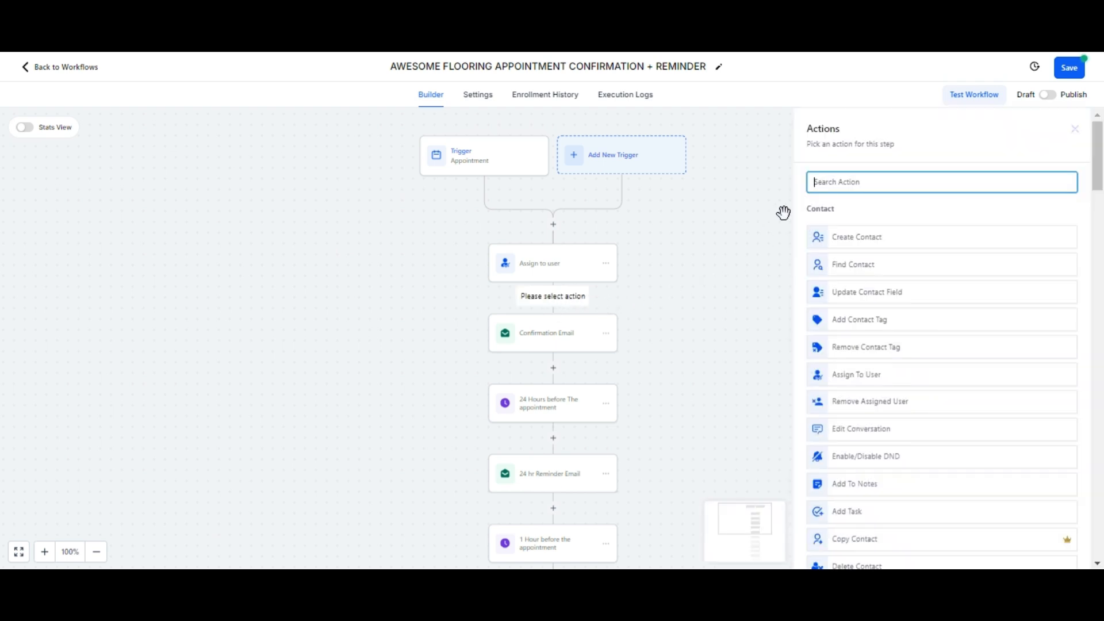
{"action": "left_click", "coordinate": [862, 182]}
{"action": "type", "text": "SEND"}
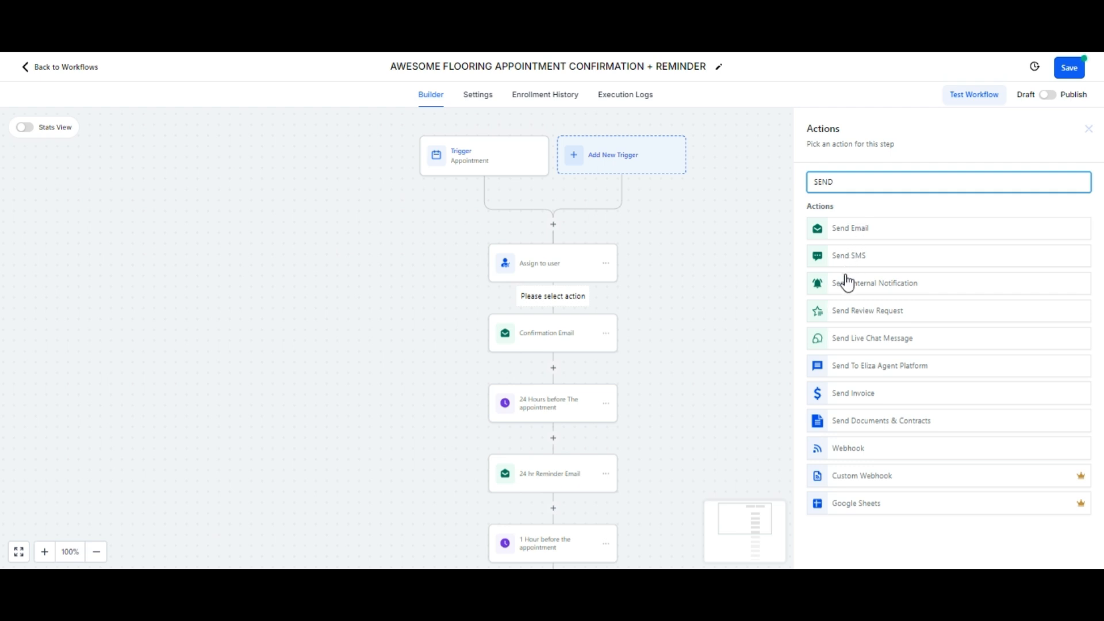
{"action": "left_click", "coordinate": [848, 284]}
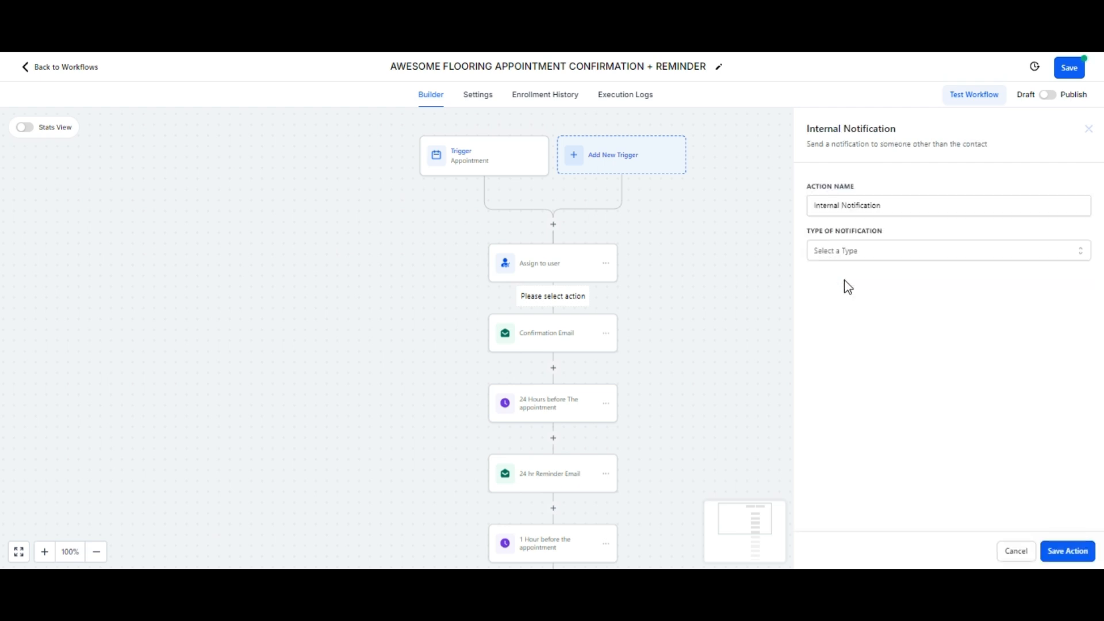
{"action": "left_click", "coordinate": [853, 253]}
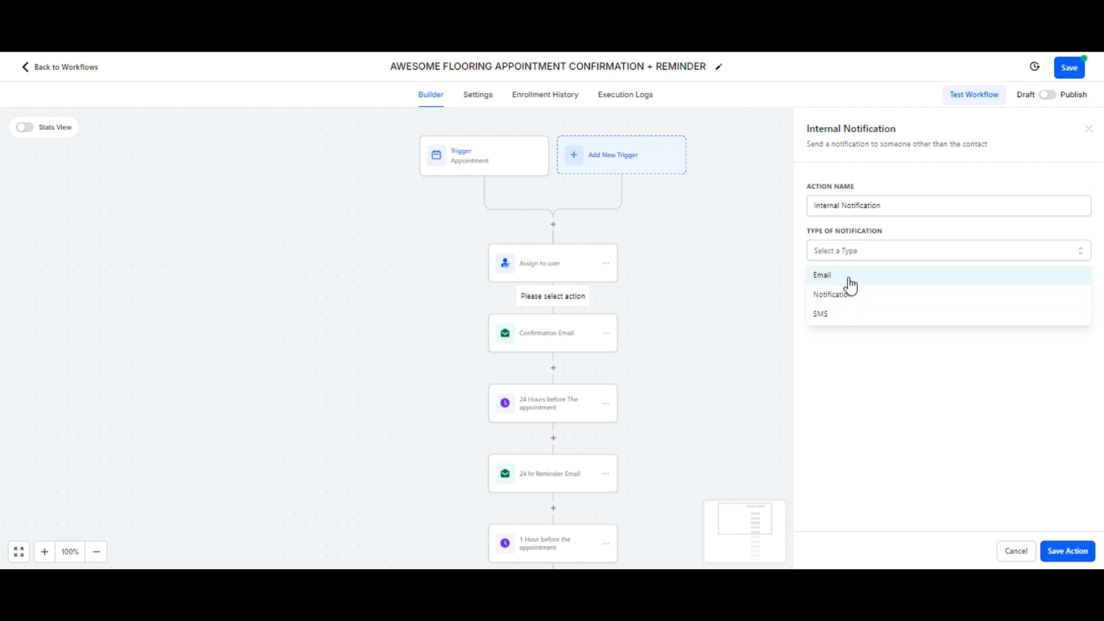
{"action": "left_click", "coordinate": [850, 283]}
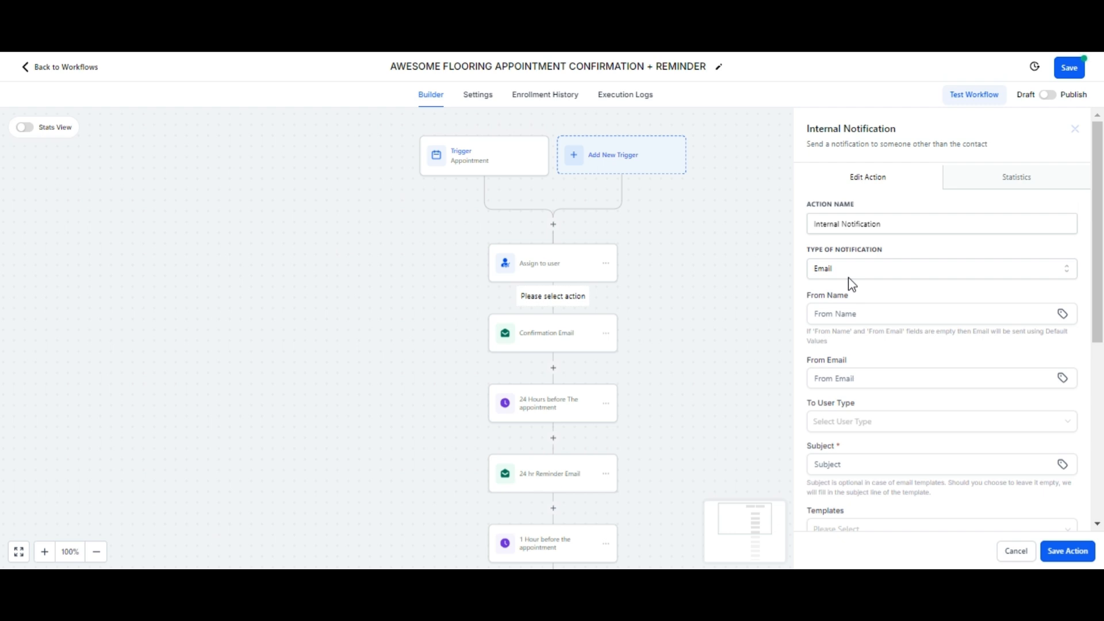
Step: Enter a sender name and sender email, then clear both fields again
{"action": "left_click", "coordinate": [852, 316]}
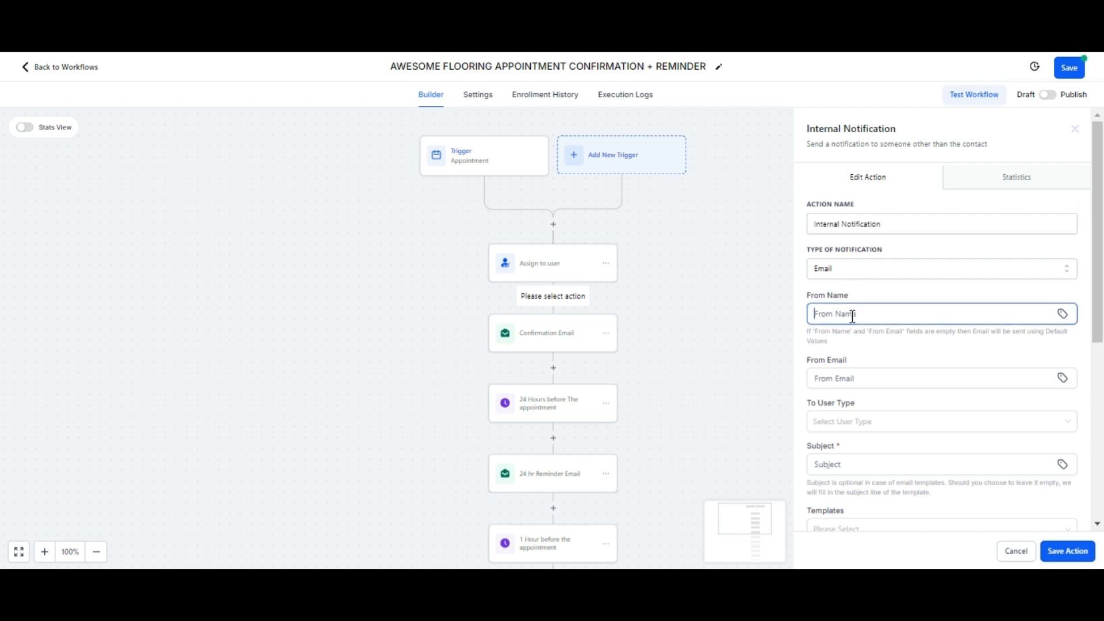
{"action": "type", "text": "JOHN DOE"}
{"action": "left_click", "coordinate": [860, 376]}
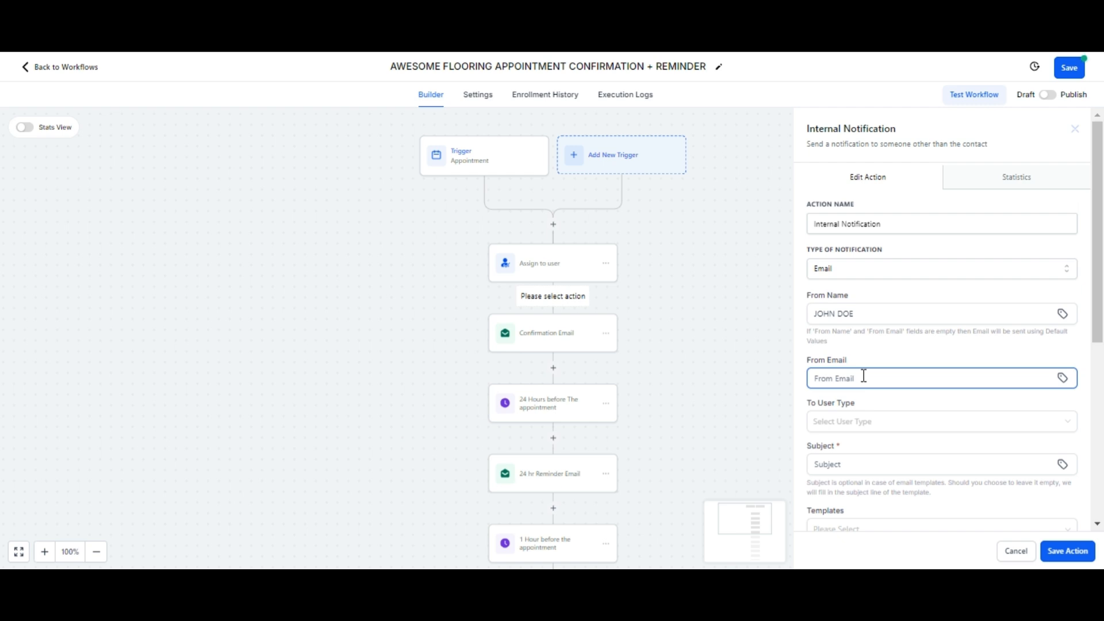
{"action": "left_click_drag", "start_coordinate": [908, 378], "coordinate": [814, 382]}
{"action": "key", "text": "BackSpace"}
{"action": "left_click", "coordinate": [861, 313]}
{"action": "left_click_drag", "start_coordinate": [861, 313], "coordinate": [813, 315]}
{"action": "key", "text": "BackSpace"}
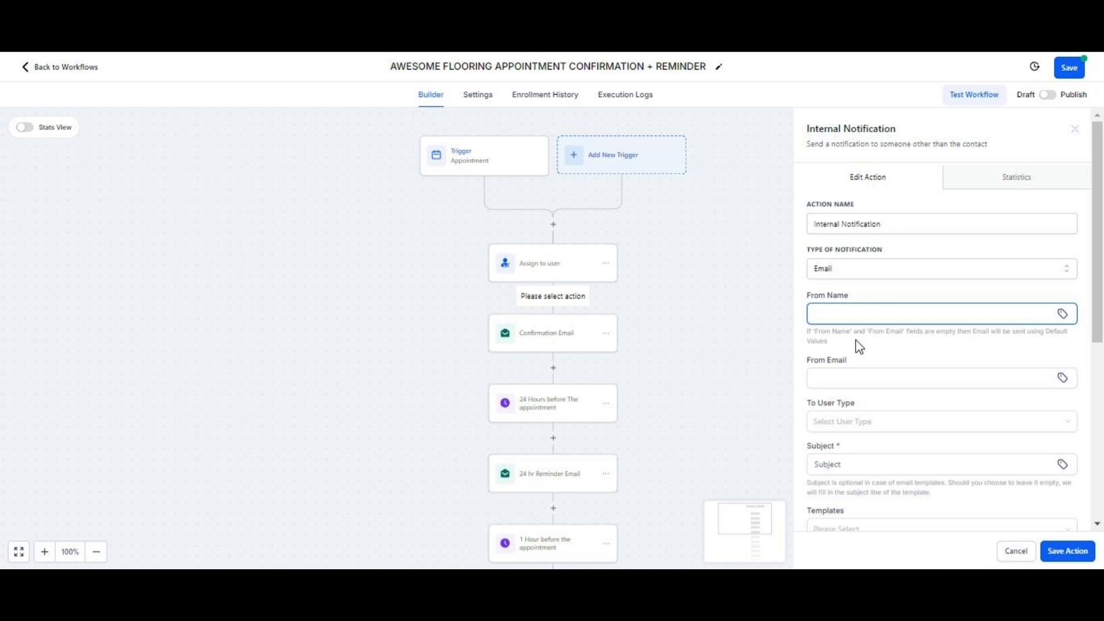
Step: Set the recipient to Assigned User and the subject to 'NEW APPOINTMENT IS BOOKED'
{"action": "scroll", "coordinate": [859, 345], "scroll_direction": "down", "scroll_amount": 2}
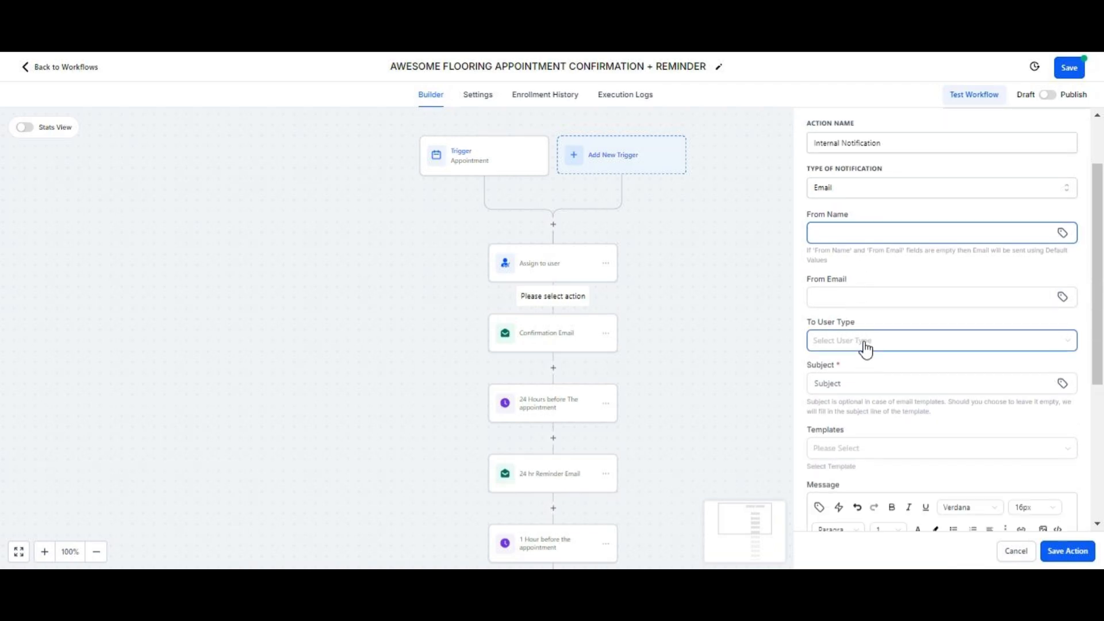
{"action": "left_click", "coordinate": [865, 348]}
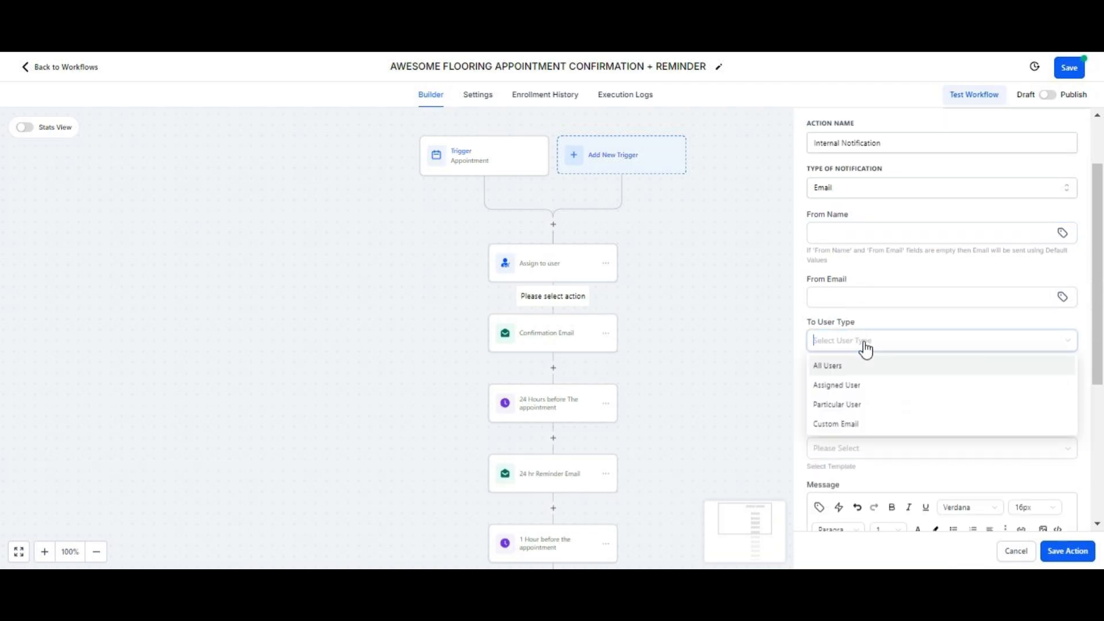
{"action": "left_click", "coordinate": [855, 390]}
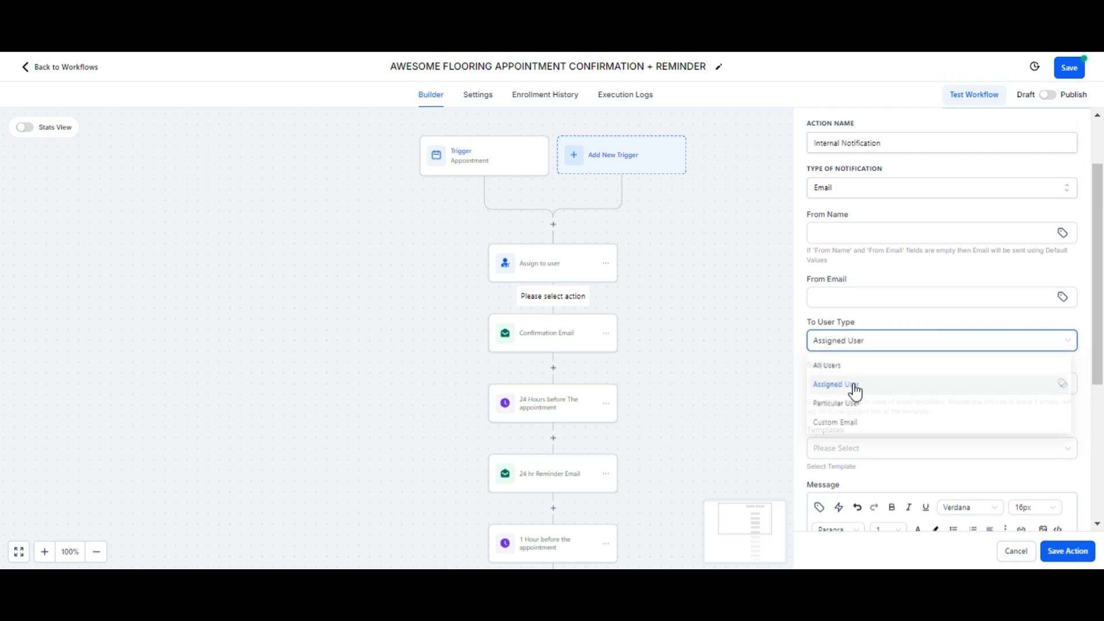
{"action": "left_click", "coordinate": [839, 348]}
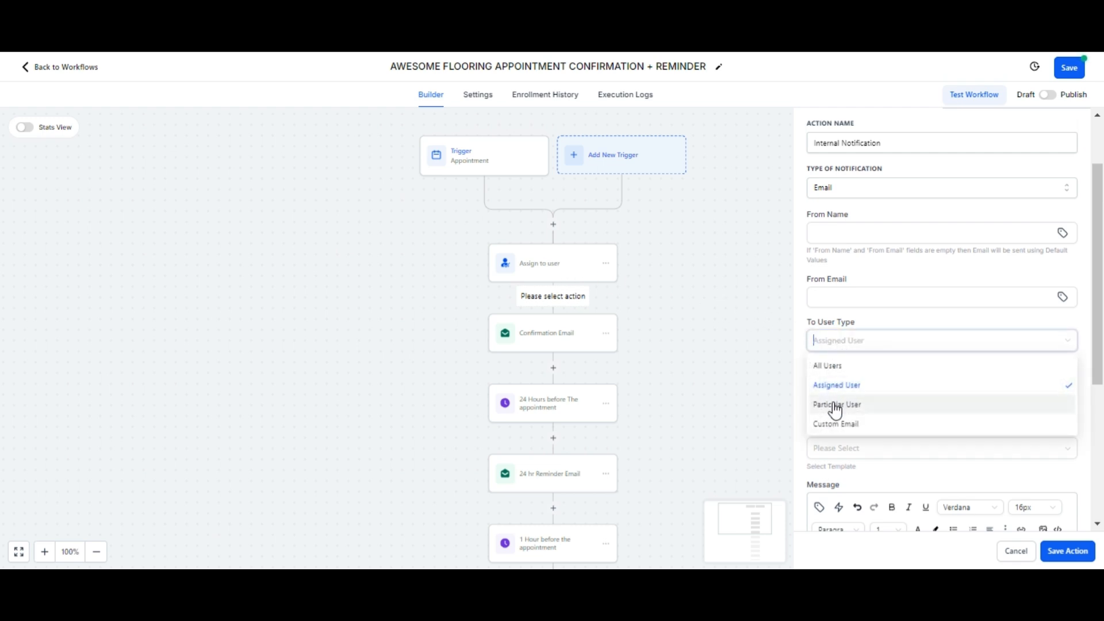
{"action": "left_click", "coordinate": [840, 386]}
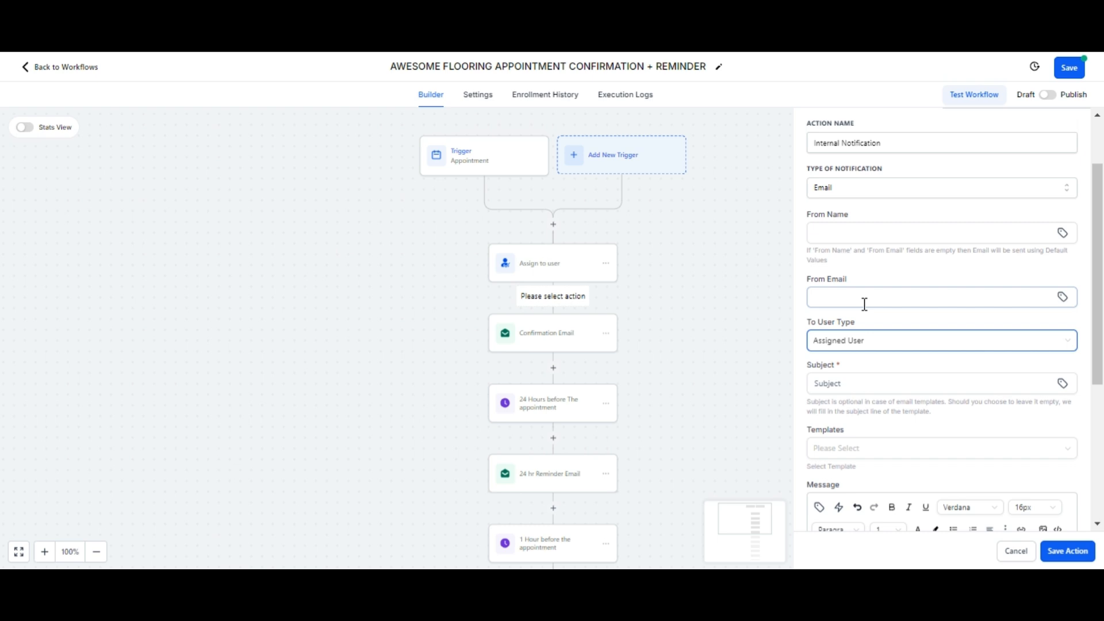
{"action": "left_click", "coordinate": [865, 383]}
{"action": "type", "text": "N"}
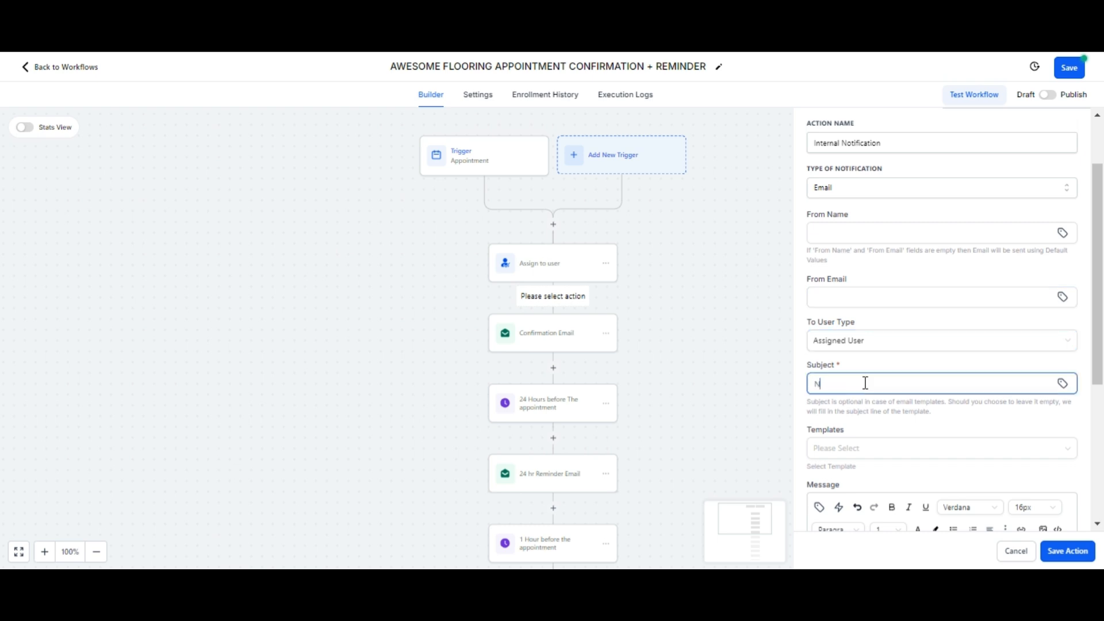
{"action": "type", "text": "EW APPOINTMENT IS BOOKED"}
{"action": "scroll", "coordinate": [910, 384], "scroll_direction": "down", "scroll_amount": 2}
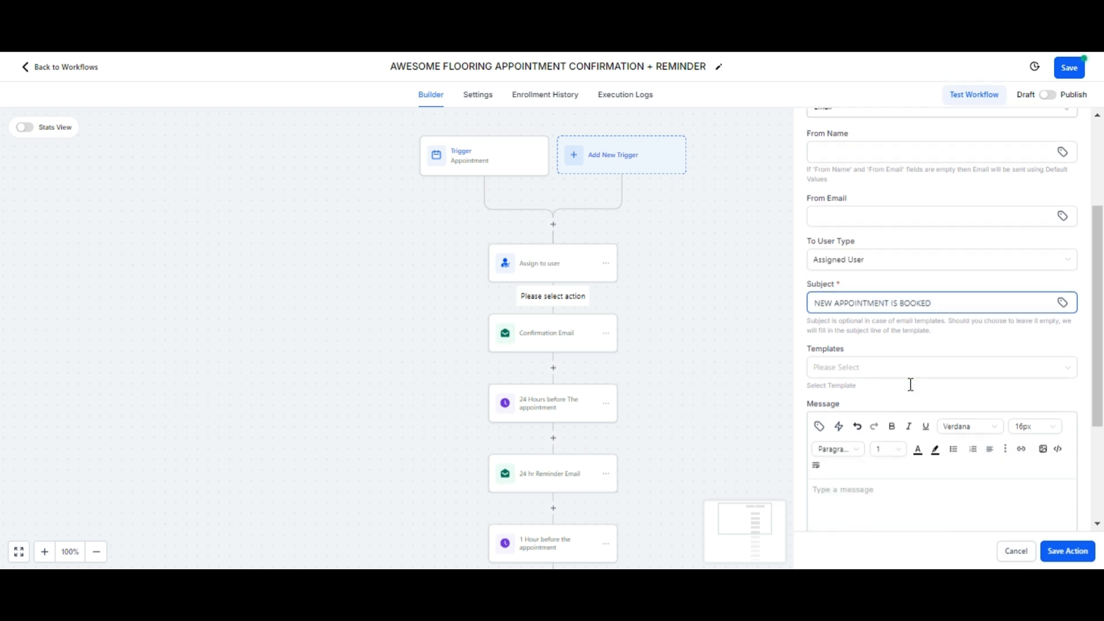
{"action": "scroll", "coordinate": [910, 384], "scroll_direction": "down", "scroll_amount": 4}
Step: Write 'Hi, There is a new appointment booked by' followed by the Contact Full Name value
{"action": "left_click", "coordinate": [864, 360]}
{"action": "type", "text": "H"}
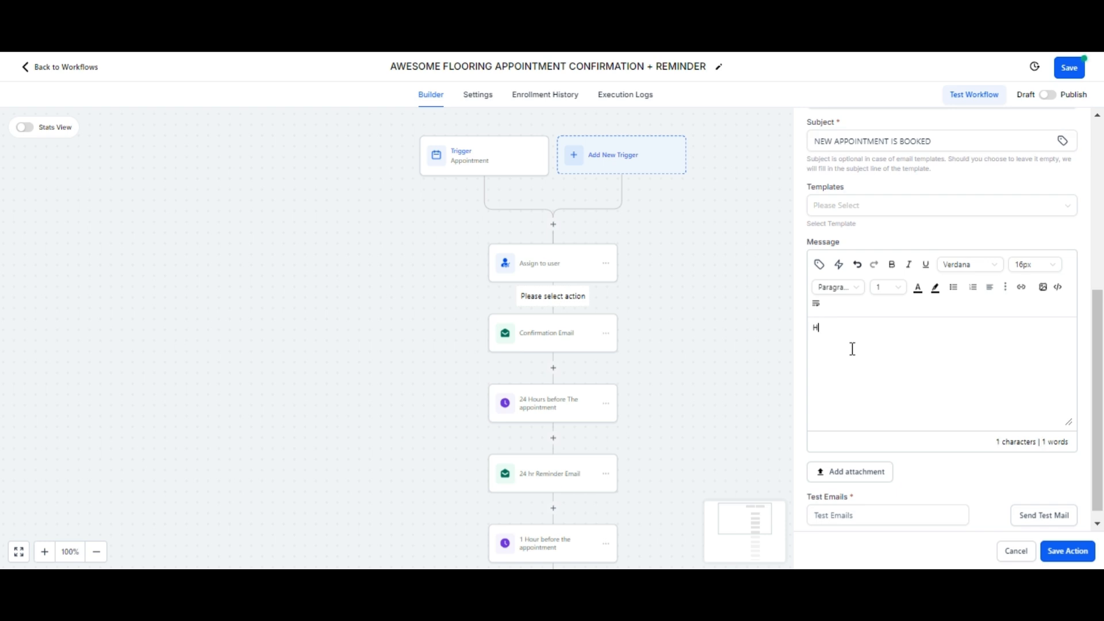
{"action": "type", "text": "i, There is a new appo"}
{"action": "type", "text": "intment booked b"}
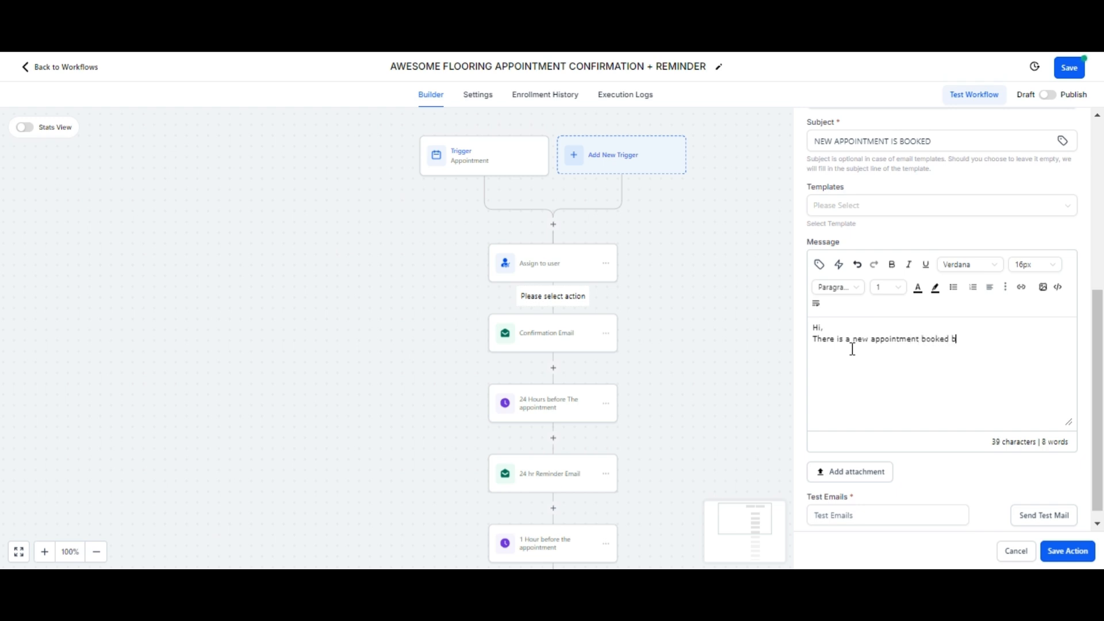
{"action": "type", "text": "y"}
{"action": "left_click", "coordinate": [818, 265]}
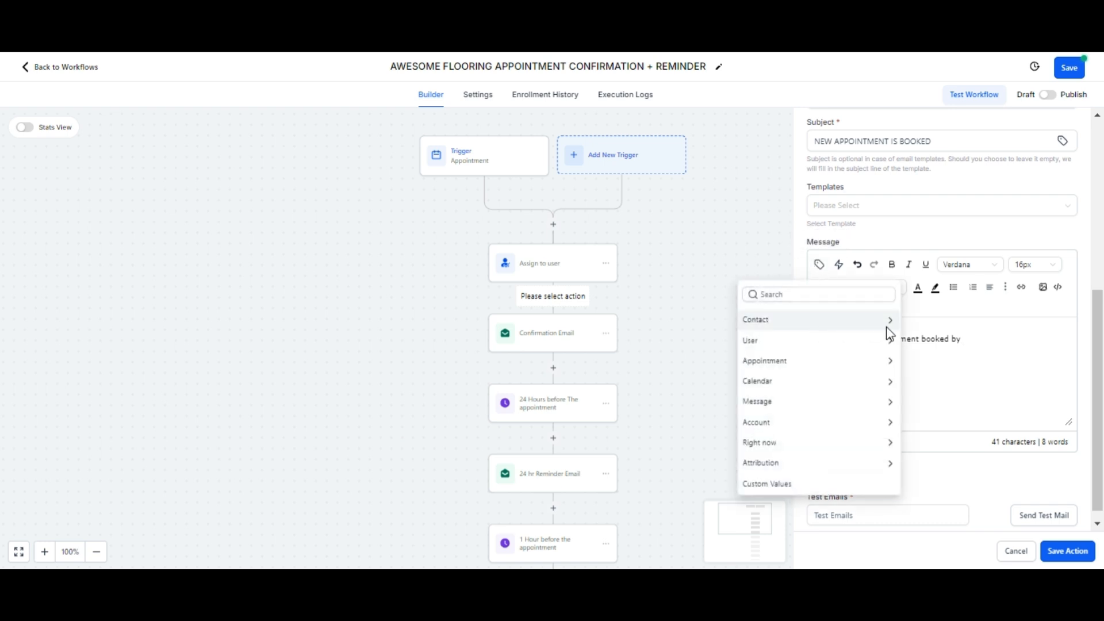
{"action": "left_click", "coordinate": [888, 322]}
{"action": "left_click", "coordinate": [796, 341]}
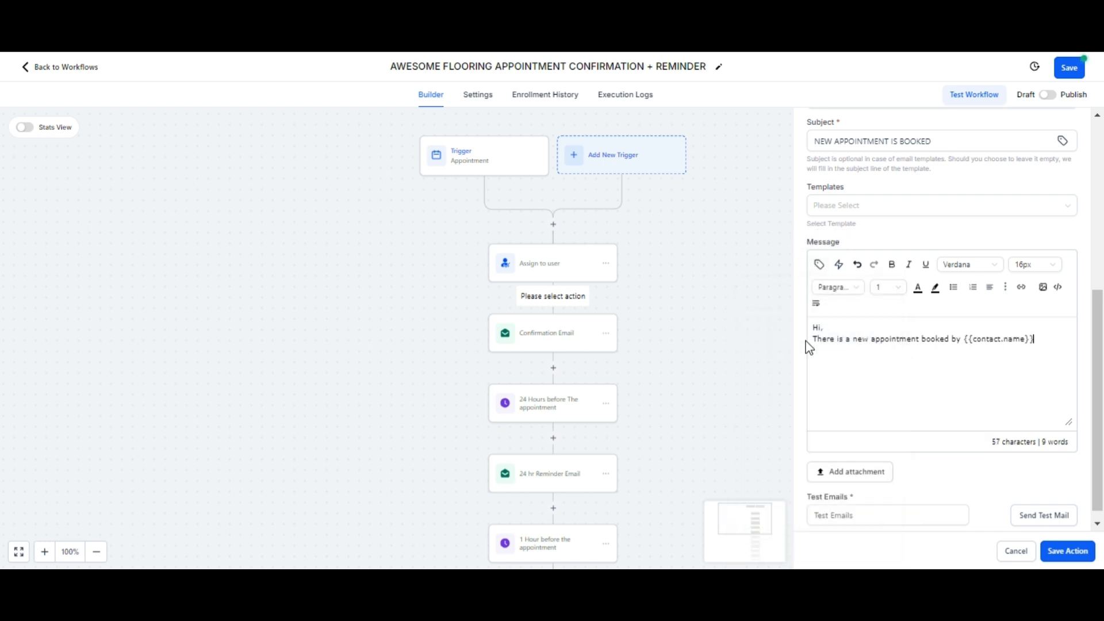
Step: Append the Appointment Start Date Time value and save the notification step
{"action": "scroll", "coordinate": [1040, 350], "scroll_direction": "up", "scroll_amount": 2}
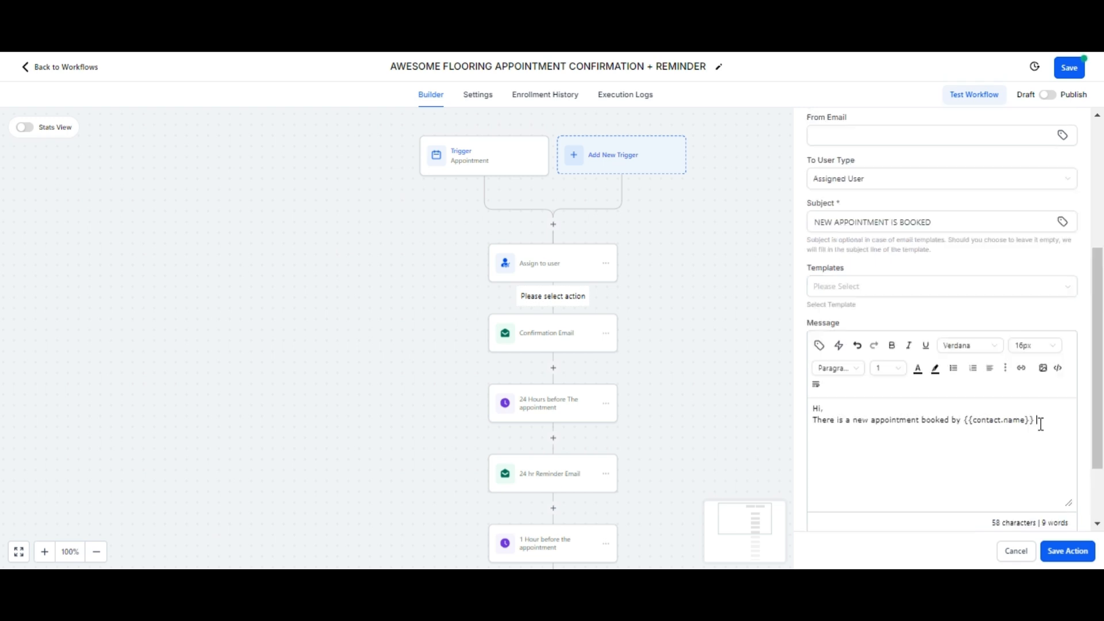
{"action": "left_click", "coordinate": [820, 345]}
{"action": "left_click", "coordinate": [891, 201]}
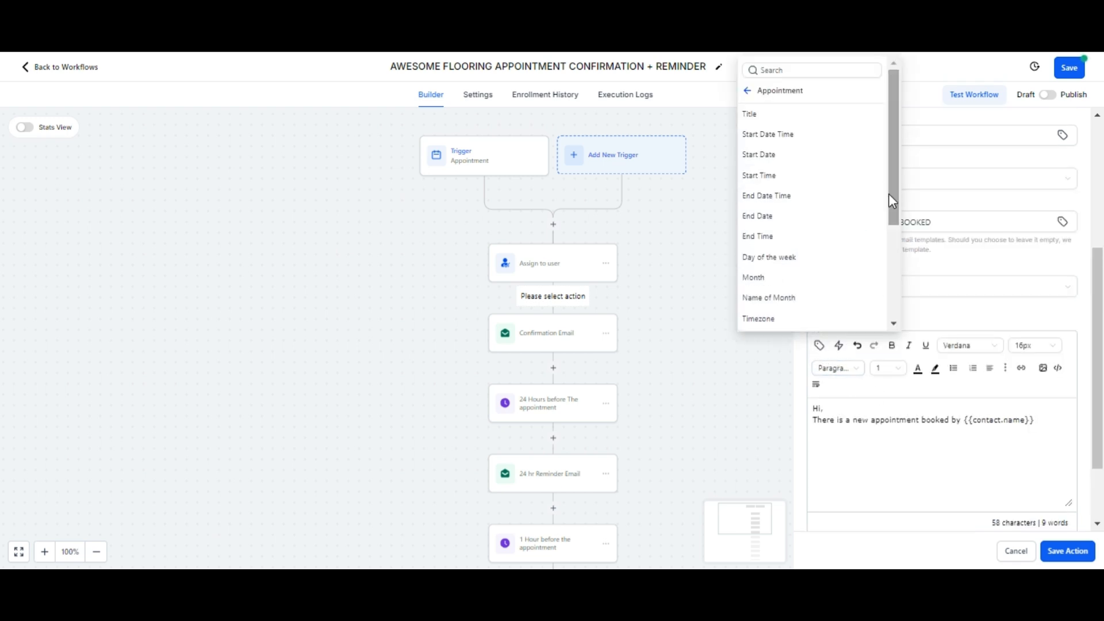
{"action": "left_click", "coordinate": [838, 142]}
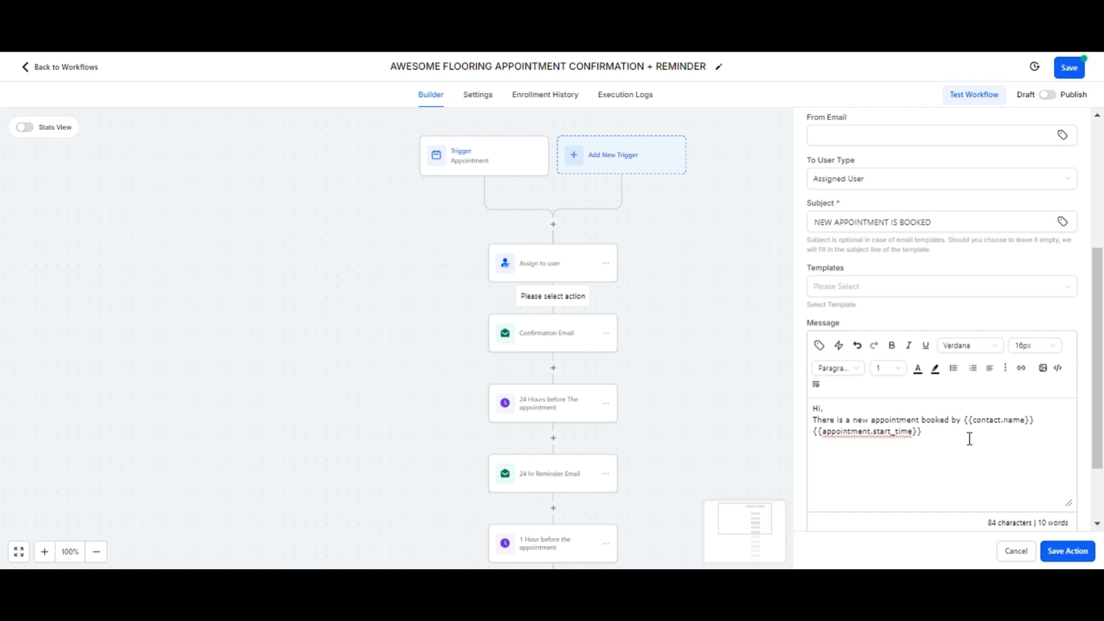
{"action": "left_click", "coordinate": [1065, 562]}
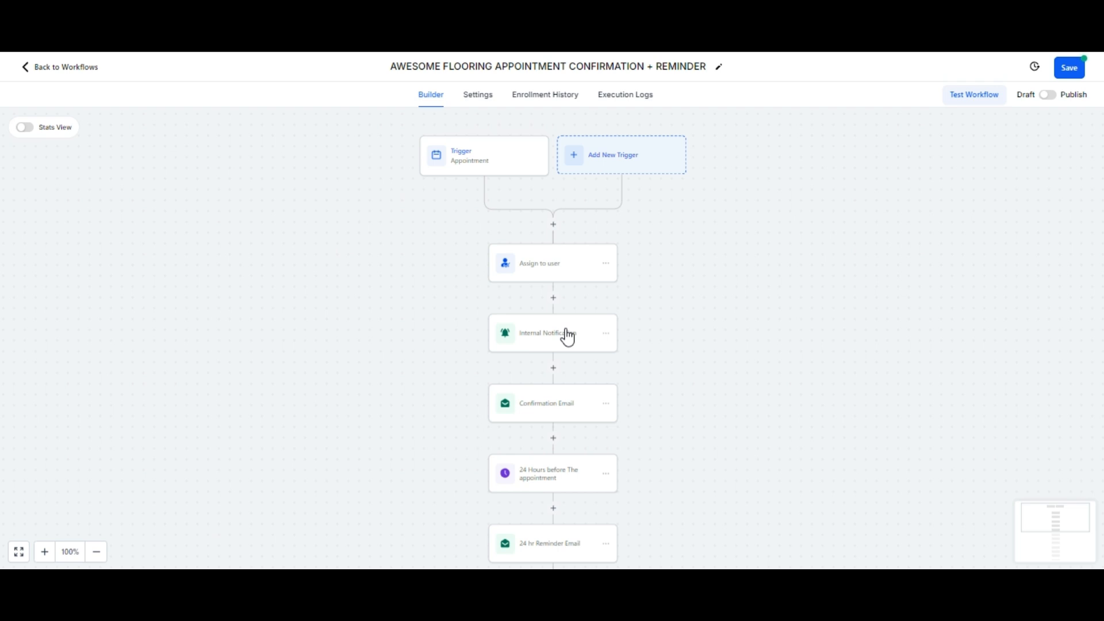
{"action": "scroll", "coordinate": [568, 337], "scroll_direction": "down", "scroll_amount": 1}
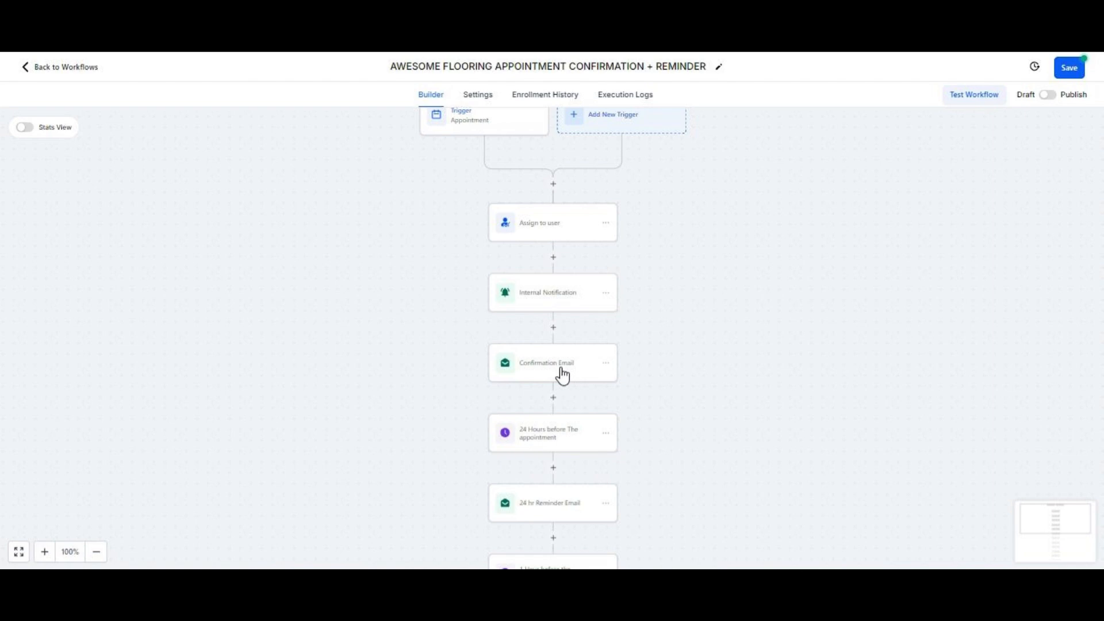
{"action": "left_click", "coordinate": [562, 375]}
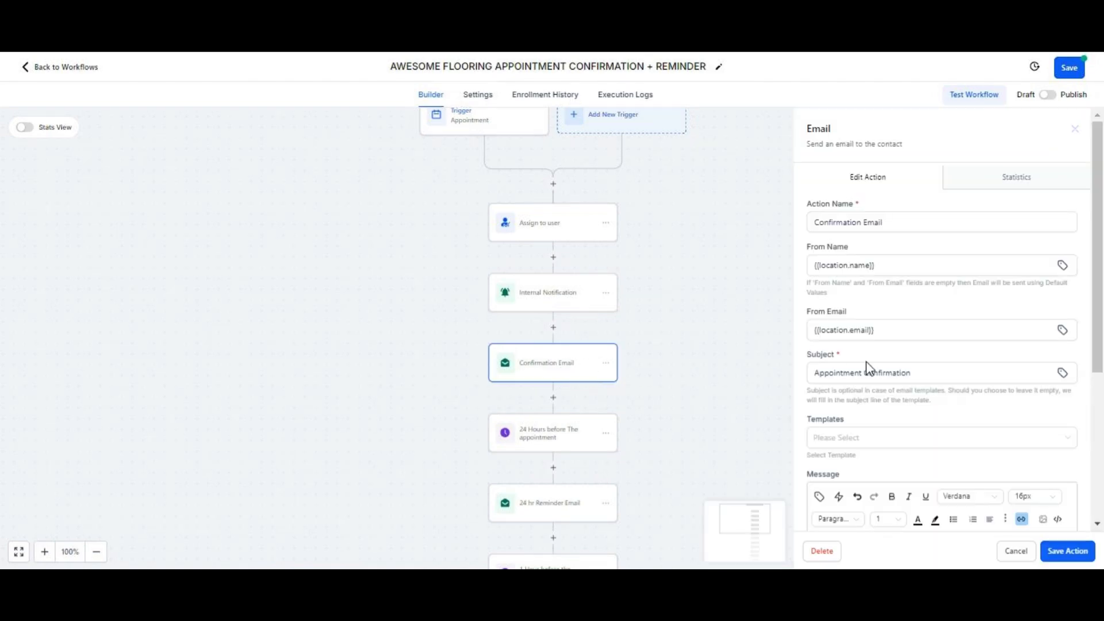
{"action": "scroll", "coordinate": [868, 364], "scroll_direction": "down", "scroll_amount": 5}
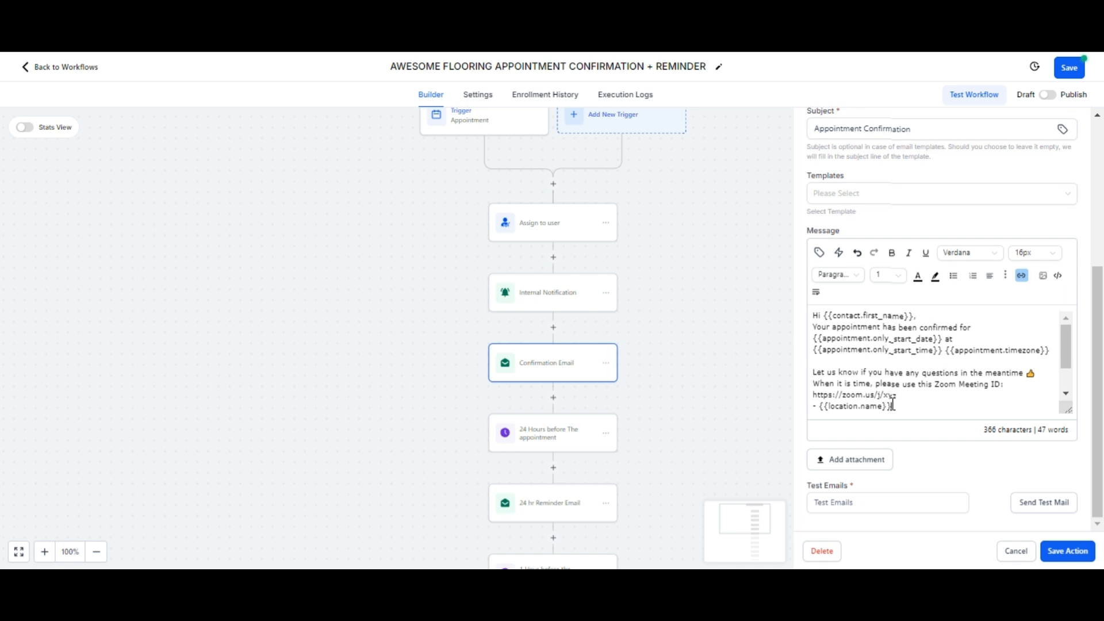
{"action": "key", "text": "ctrl+a"}
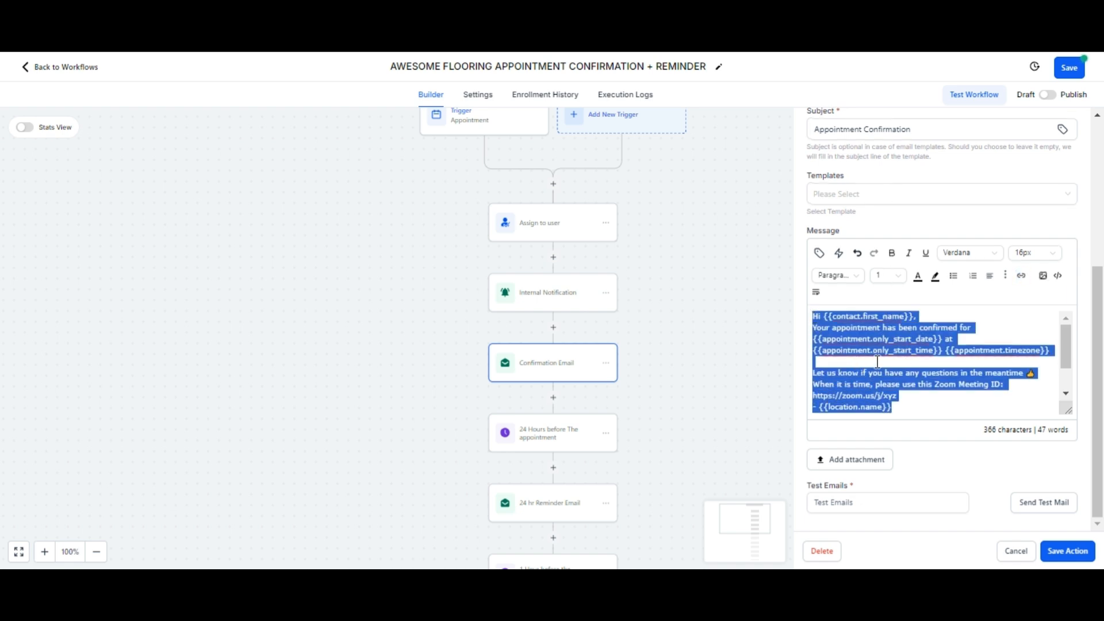
{"action": "left_click", "coordinate": [1055, 552]}
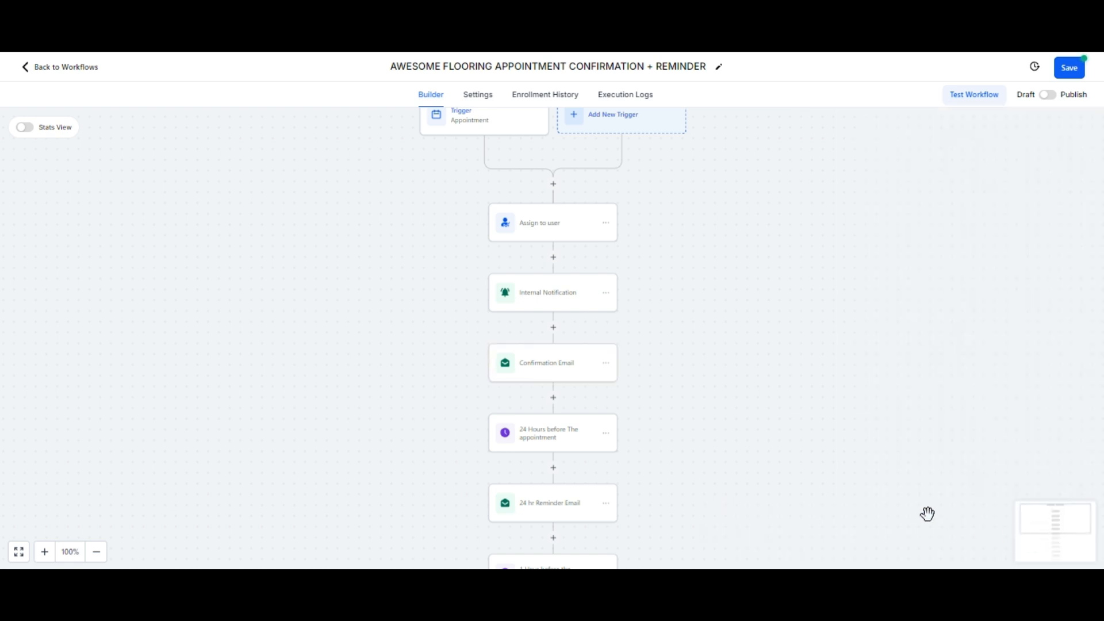
{"action": "scroll", "coordinate": [600, 378], "scroll_direction": "down", "scroll_amount": 1}
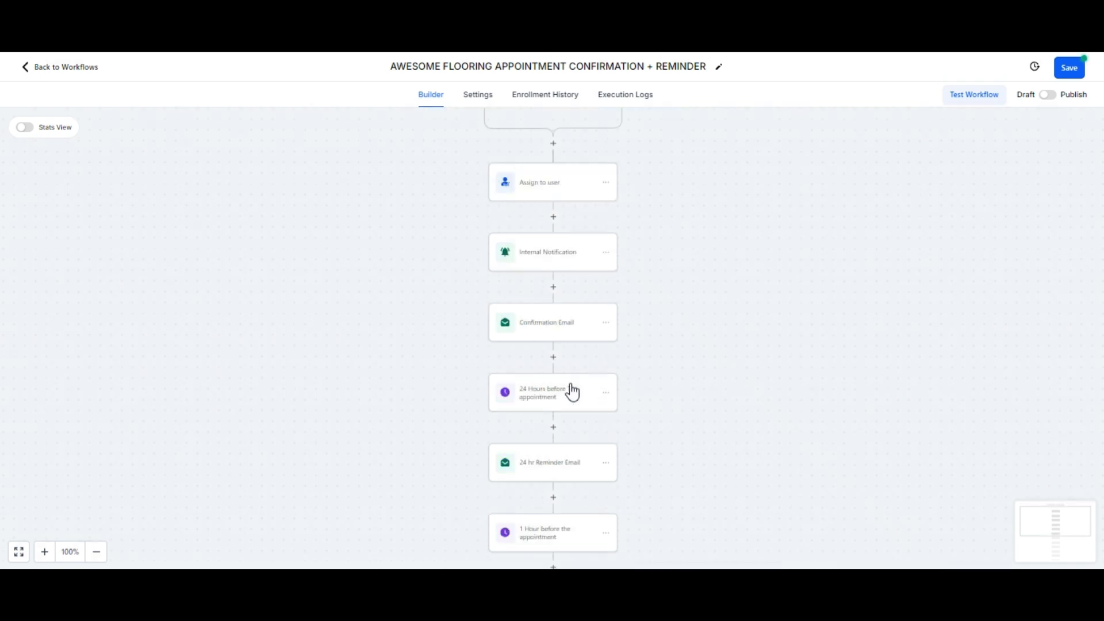
{"action": "scroll", "coordinate": [706, 469], "scroll_direction": "down", "scroll_amount": 1}
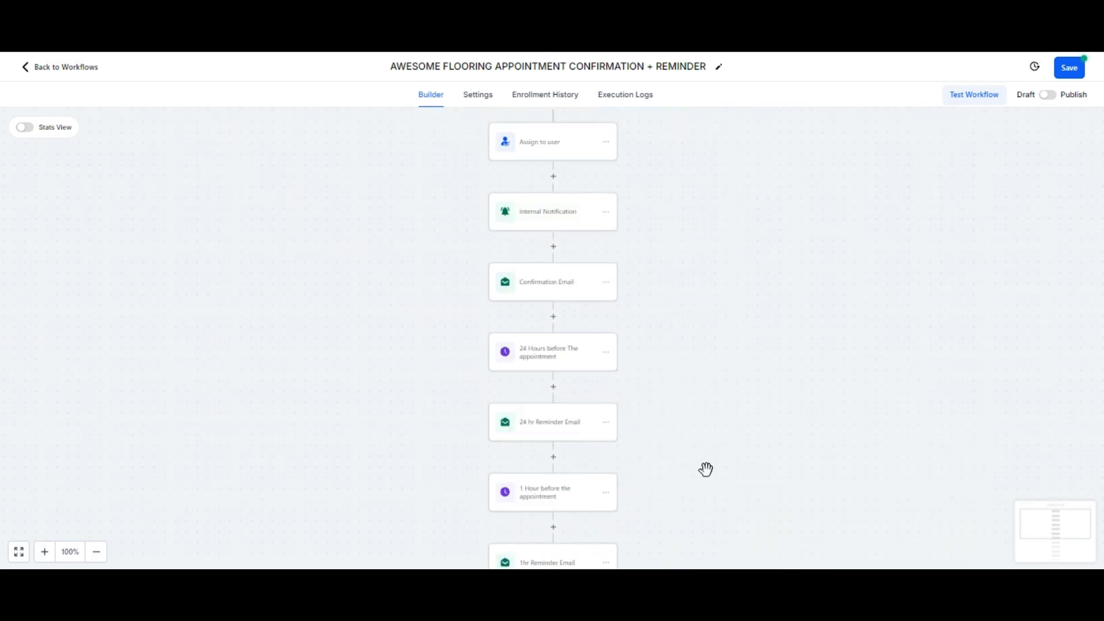
{"action": "left_click", "coordinate": [564, 436]}
{"action": "scroll", "coordinate": [1006, 402], "scroll_direction": "down", "scroll_amount": 3}
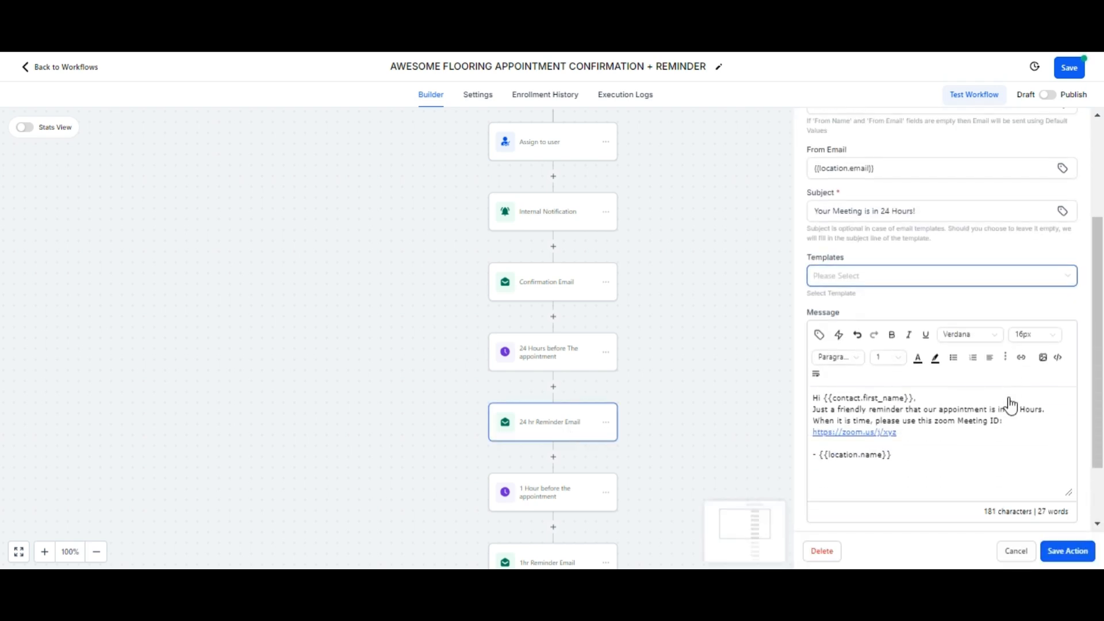
{"action": "left_click_drag", "start_coordinate": [813, 410], "coordinate": [1048, 414]}
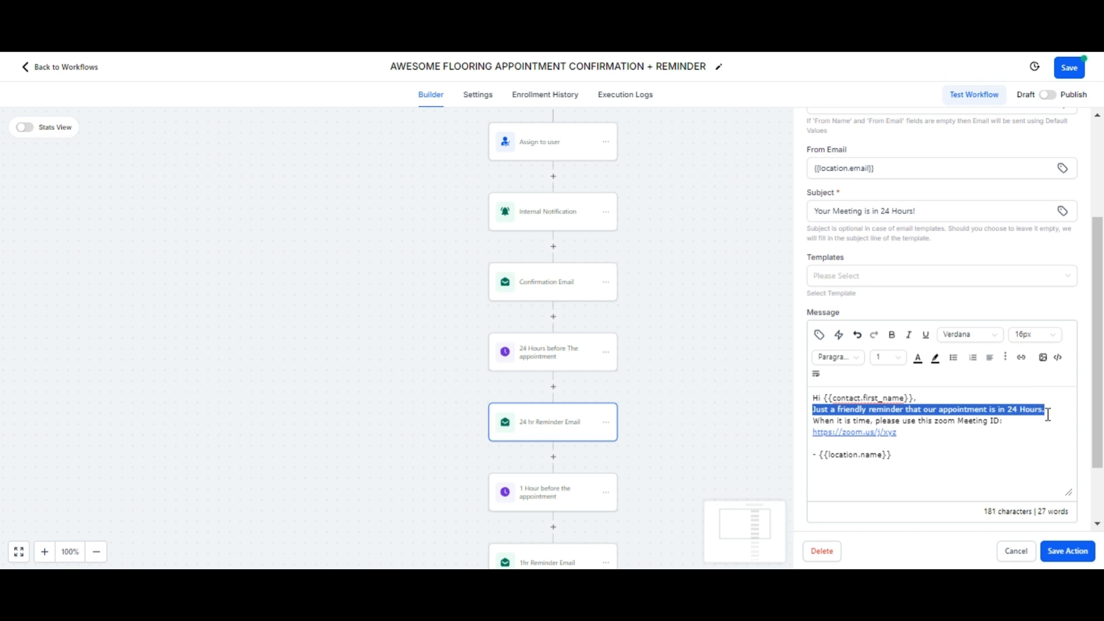
{"action": "left_click", "coordinate": [1063, 554]}
{"action": "scroll", "coordinate": [571, 457], "scroll_direction": "down", "scroll_amount": 2}
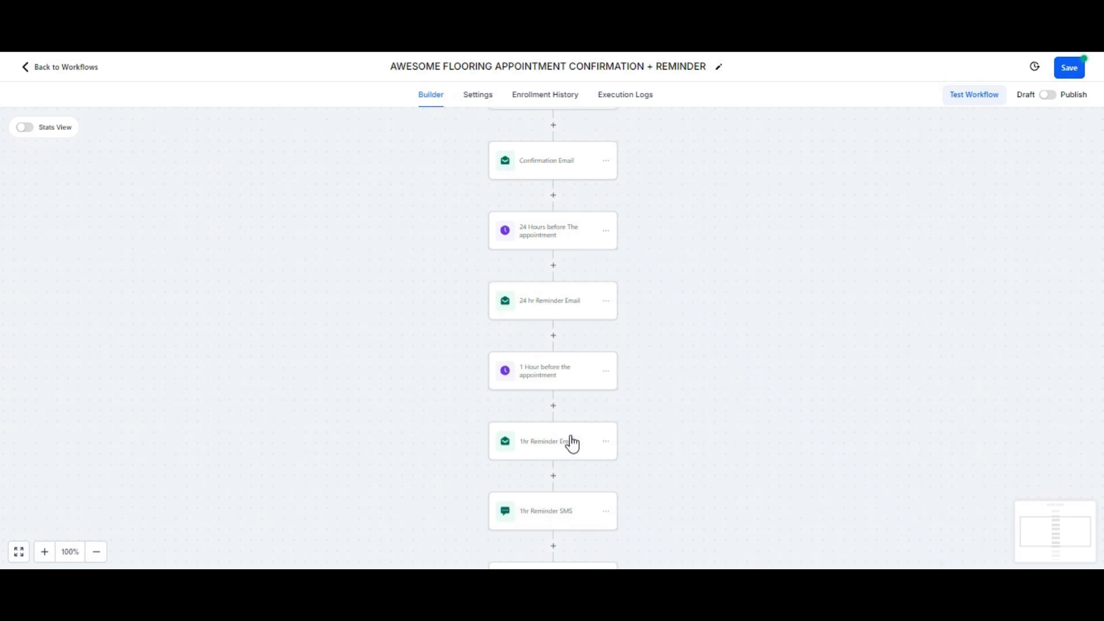
Step: Delete the 5-minute wait, 5 Min Reminder Email and 5 Min Reminder SMS steps, confirming each
{"action": "scroll", "coordinate": [477, 419], "scroll_direction": "down", "scroll_amount": 4}
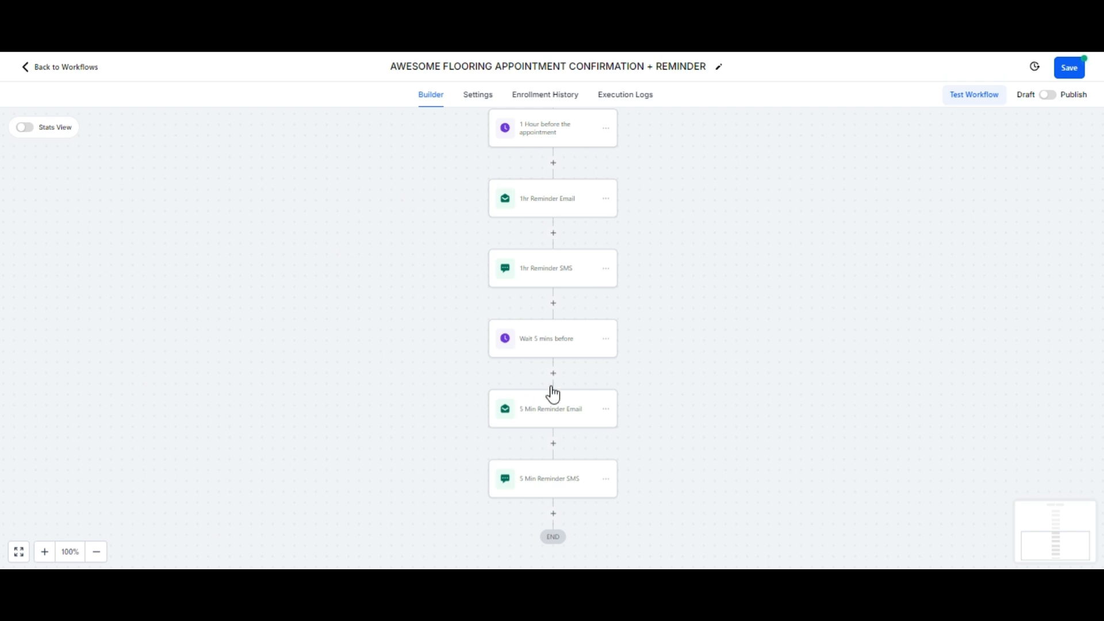
{"action": "left_click", "coordinate": [607, 340]}
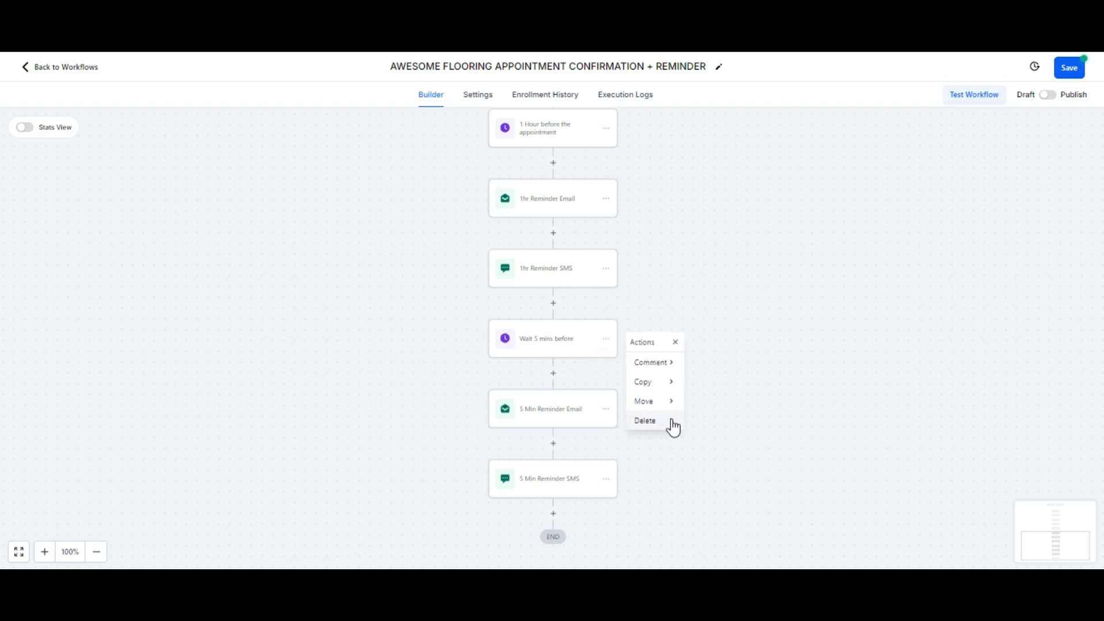
{"action": "mouse_move", "coordinate": [671, 424]}
{"action": "left_click", "coordinate": [718, 363]}
{"action": "left_click", "coordinate": [669, 348]}
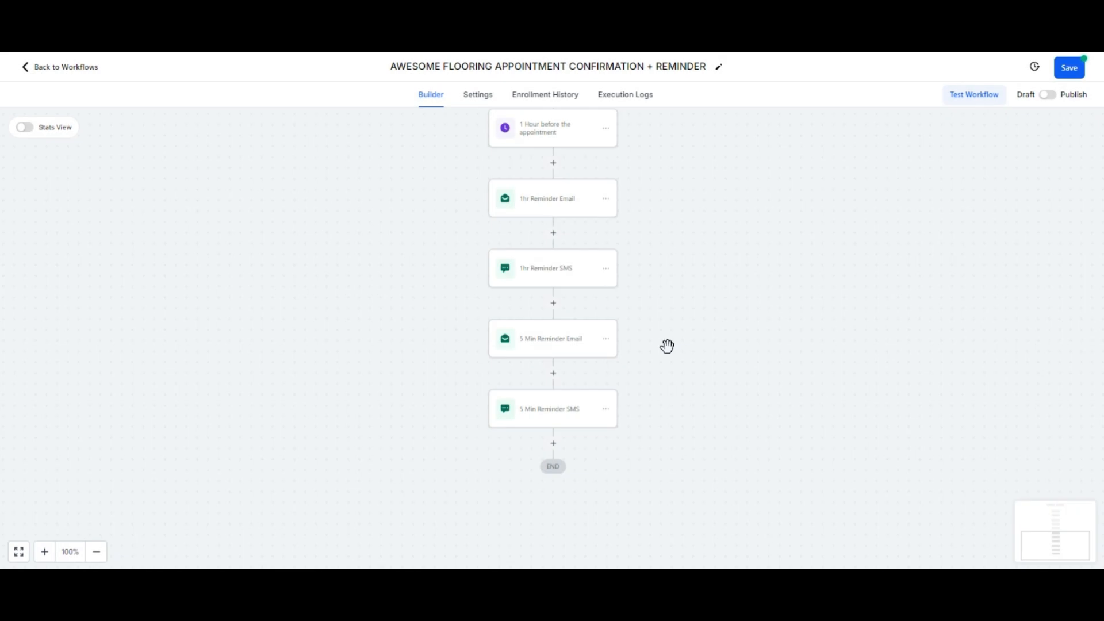
{"action": "left_click", "coordinate": [606, 341]}
{"action": "mouse_move", "coordinate": [668, 426]}
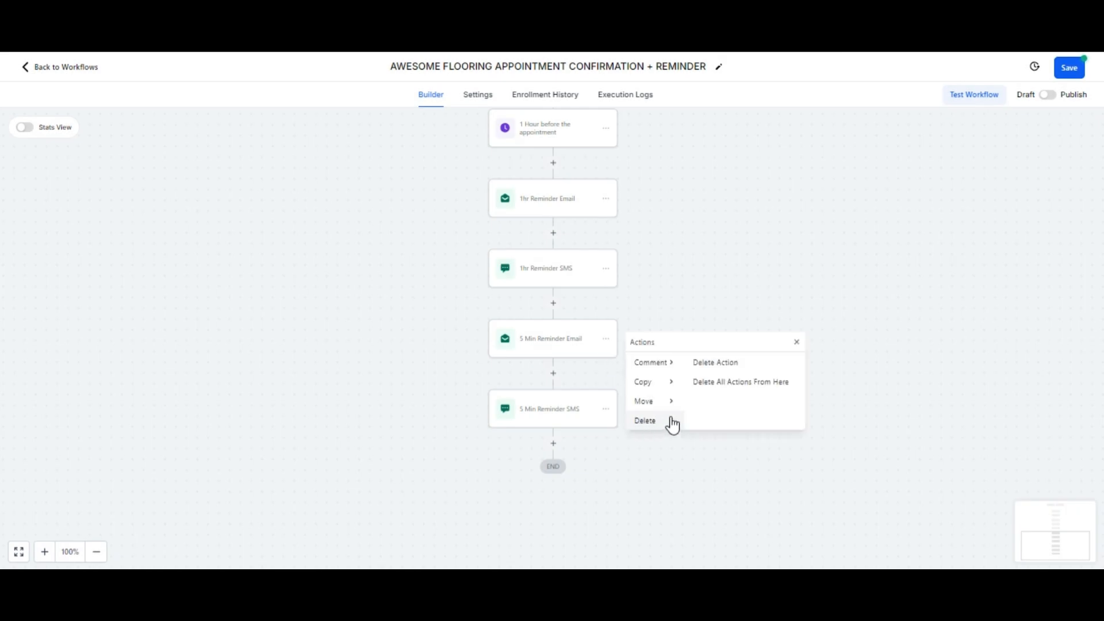
{"action": "left_click", "coordinate": [731, 364]}
{"action": "left_click", "coordinate": [667, 346]}
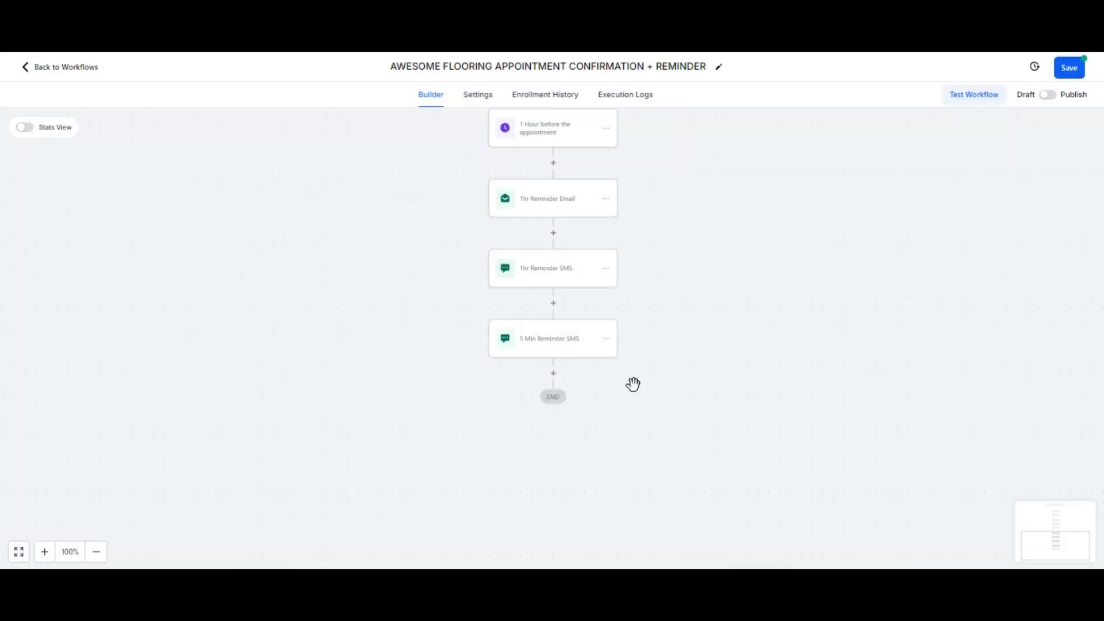
{"action": "left_click", "coordinate": [606, 340]}
{"action": "mouse_move", "coordinate": [670, 424]}
{"action": "left_click", "coordinate": [712, 369]}
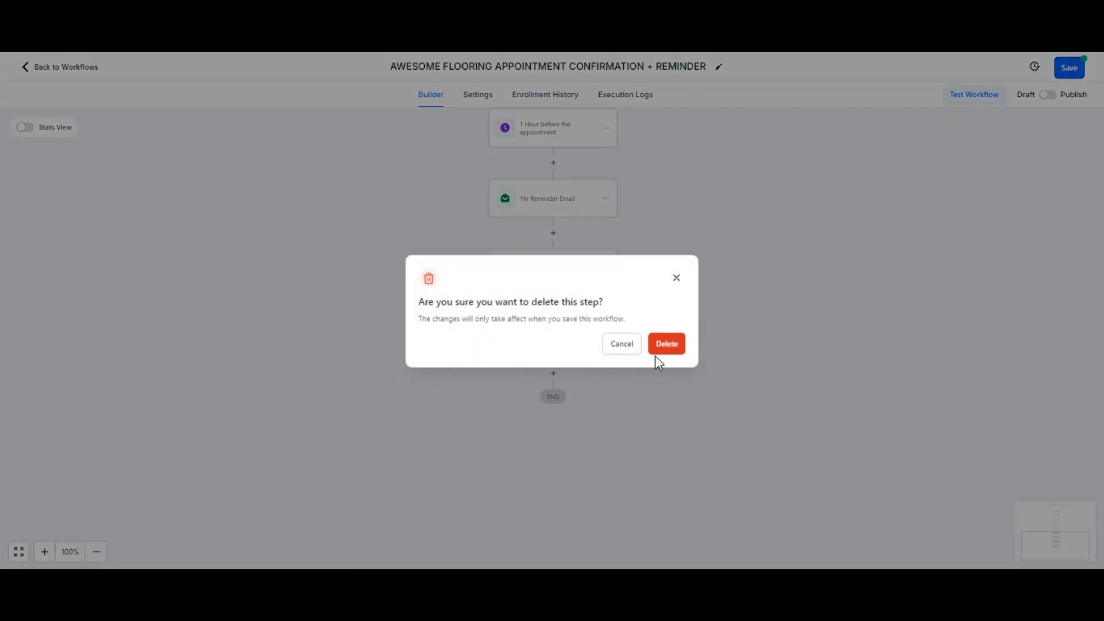
{"action": "left_click", "coordinate": [666, 346]}
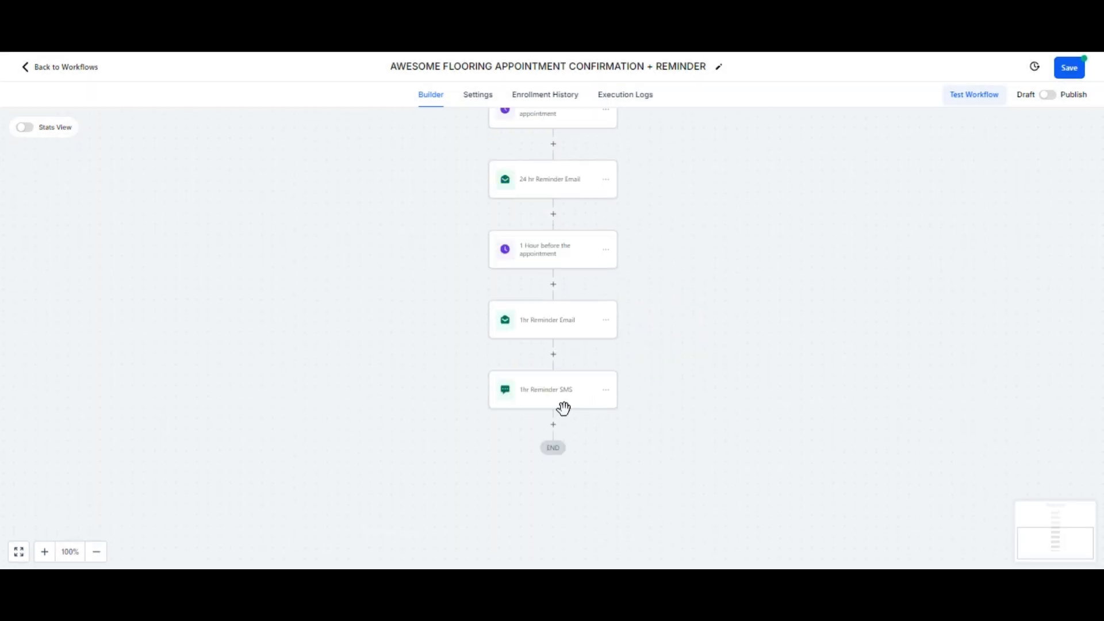
Step: Insert an Internal Notification after the 1-hour wait, emailed to the Assigned User
{"action": "left_click", "coordinate": [554, 285]}
{"action": "type", "text": "inte"}
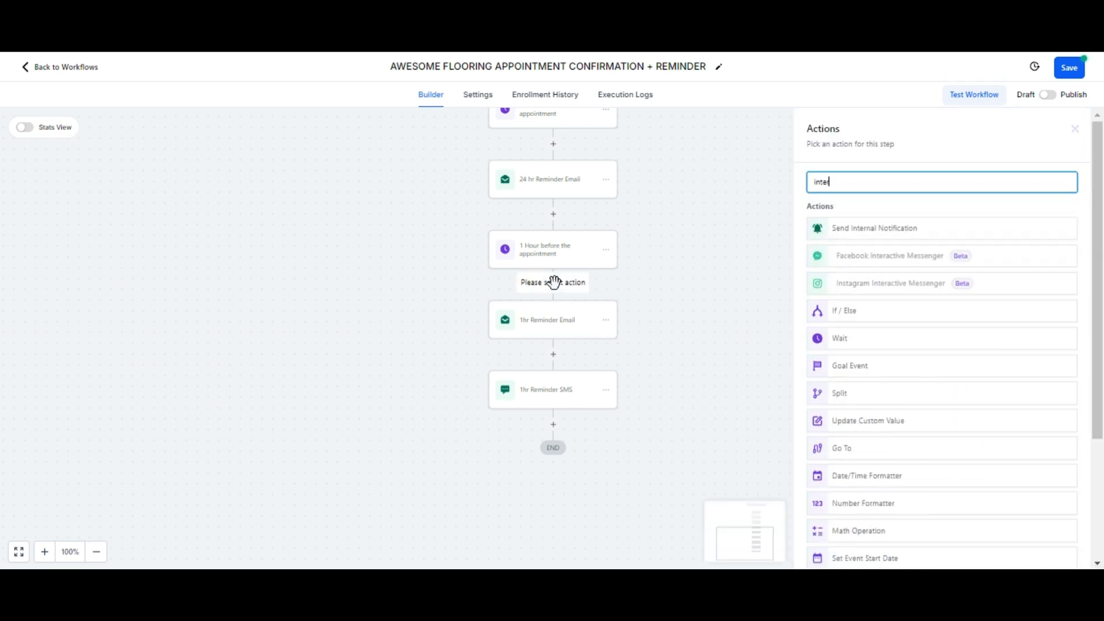
{"action": "left_click", "coordinate": [872, 227]}
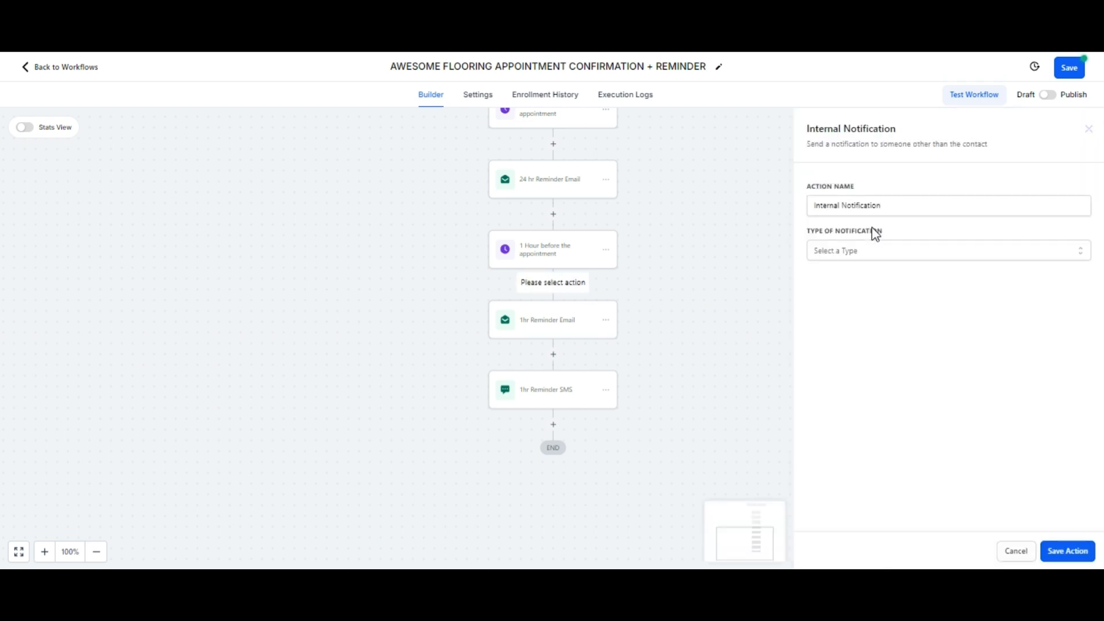
{"action": "left_click", "coordinate": [873, 249]}
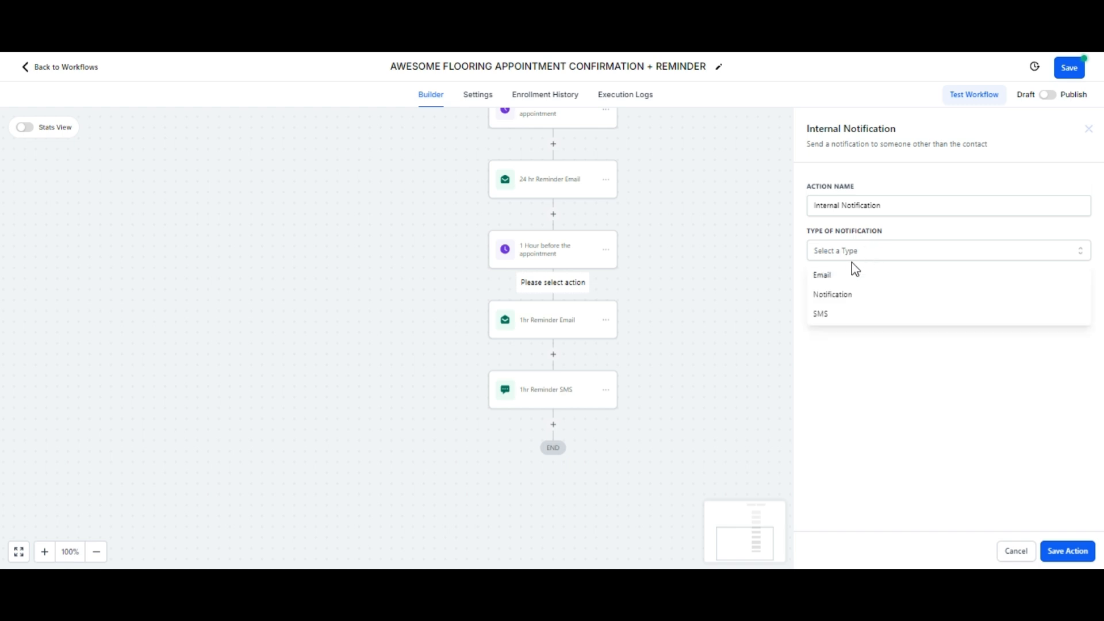
{"action": "left_click", "coordinate": [842, 279]}
{"action": "left_click", "coordinate": [858, 309]}
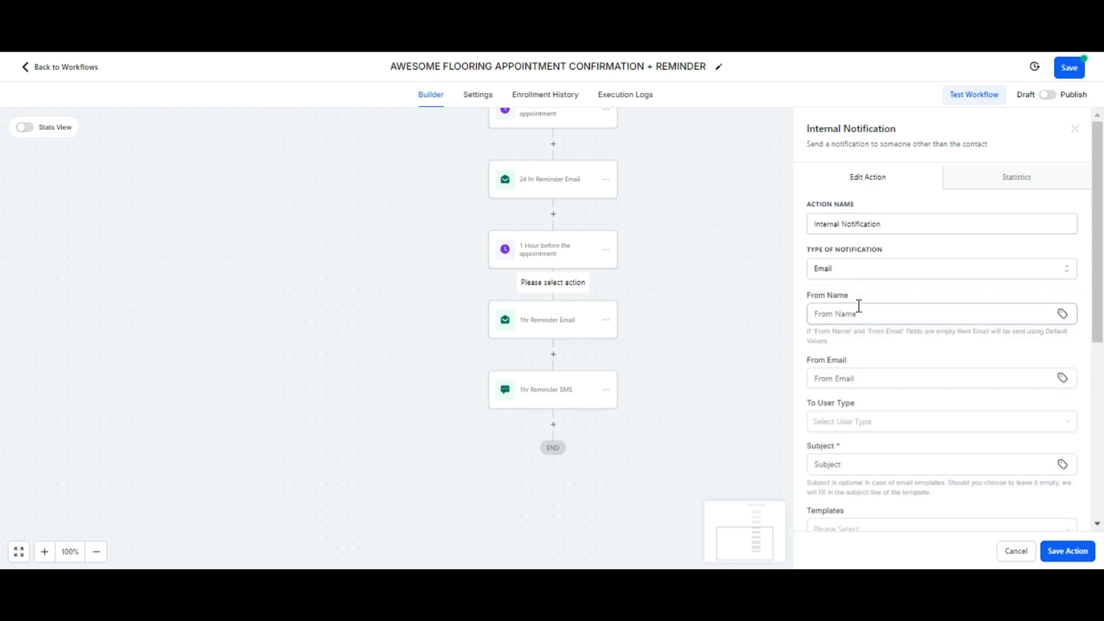
{"action": "scroll", "coordinate": [862, 310], "scroll_direction": "down", "scroll_amount": 3}
{"action": "left_click", "coordinate": [862, 301]}
{"action": "scroll", "coordinate": [845, 374], "scroll_direction": "up", "scroll_amount": 3}
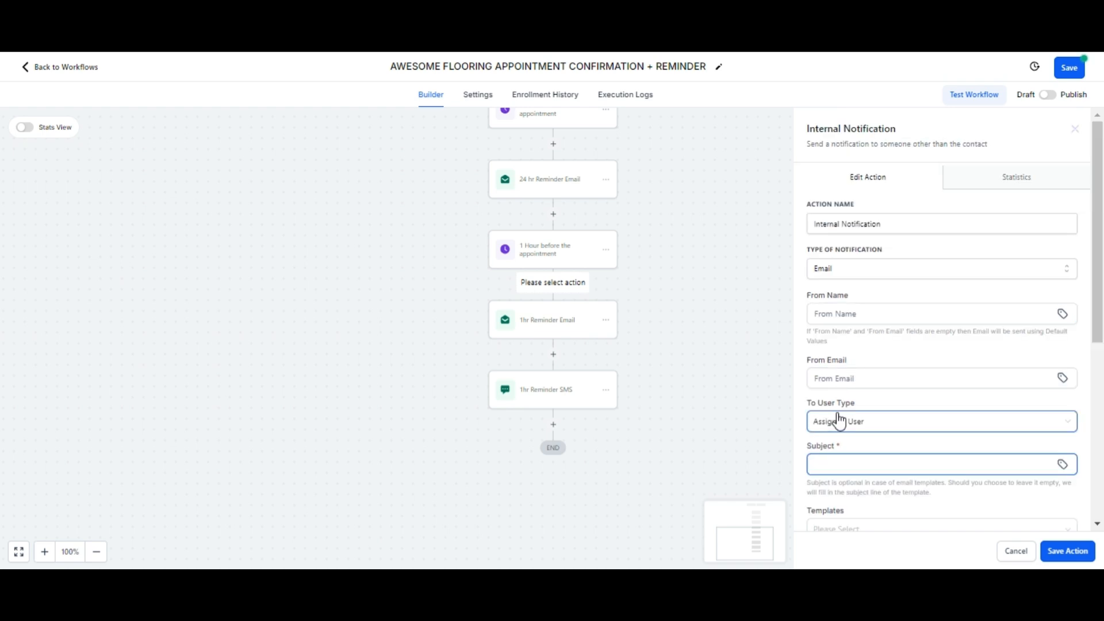
{"action": "left_click", "coordinate": [840, 423]}
{"action": "left_click", "coordinate": [839, 460]}
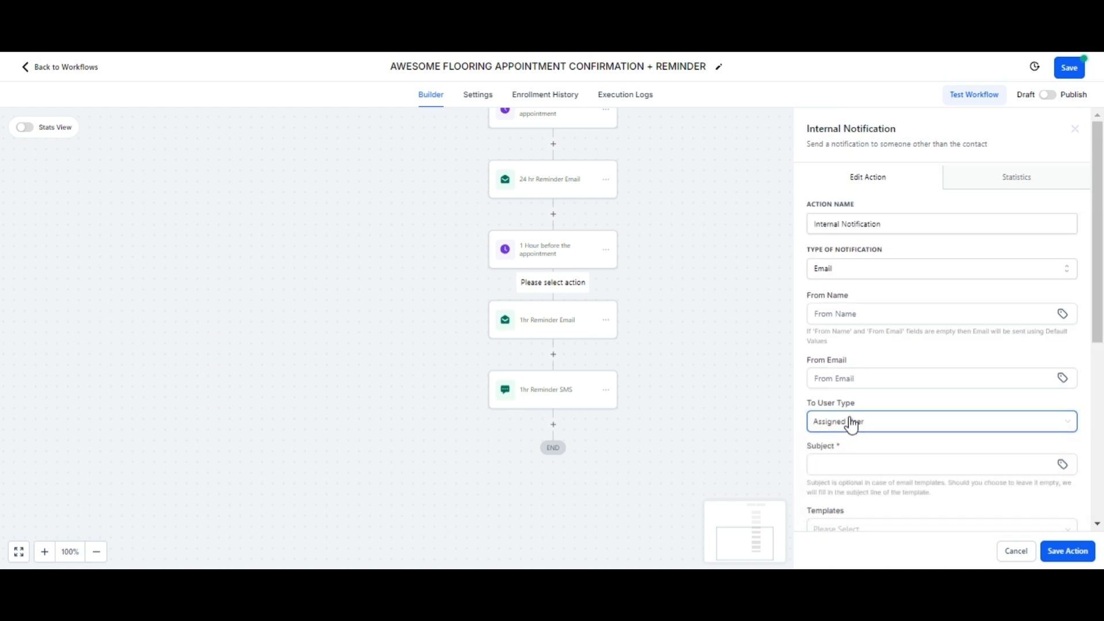
Step: Give it the subject 'Appointment reminder' and paste in the reminder message
{"action": "scroll", "coordinate": [851, 421], "scroll_direction": "down", "scroll_amount": 2}
{"action": "left_click", "coordinate": [847, 384]}
{"action": "type", "text": "App"}
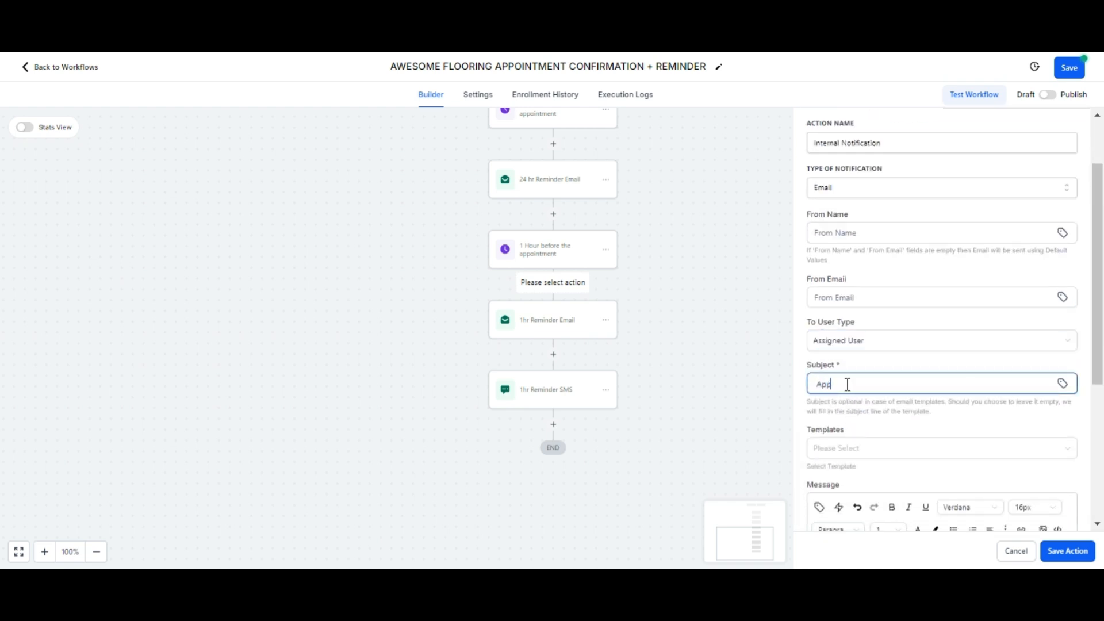
{"action": "type", "text": "ointment reminder"}
{"action": "scroll", "coordinate": [823, 365], "scroll_direction": "down", "scroll_amount": 5}
{"action": "left_click", "coordinate": [813, 328]}
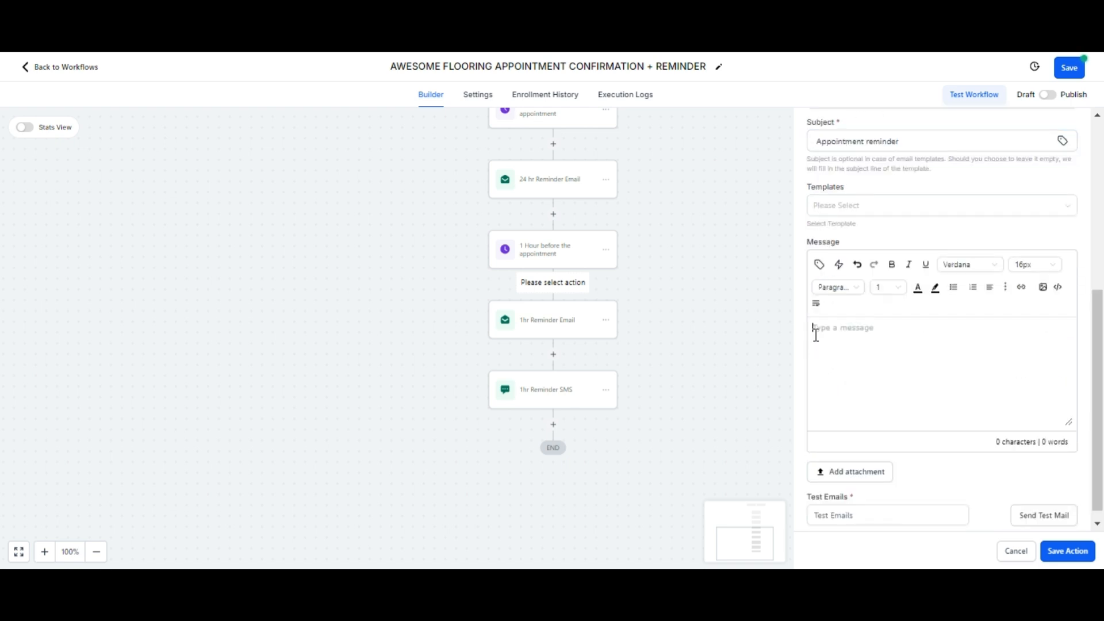
{"action": "type", "text": "Hi, Just a friendly reminder, your appointment is in 1 hr."}
Step: Save the reminder notification step, then open and dismiss the end-of-workflow action list
{"action": "left_click", "coordinate": [1071, 556]}
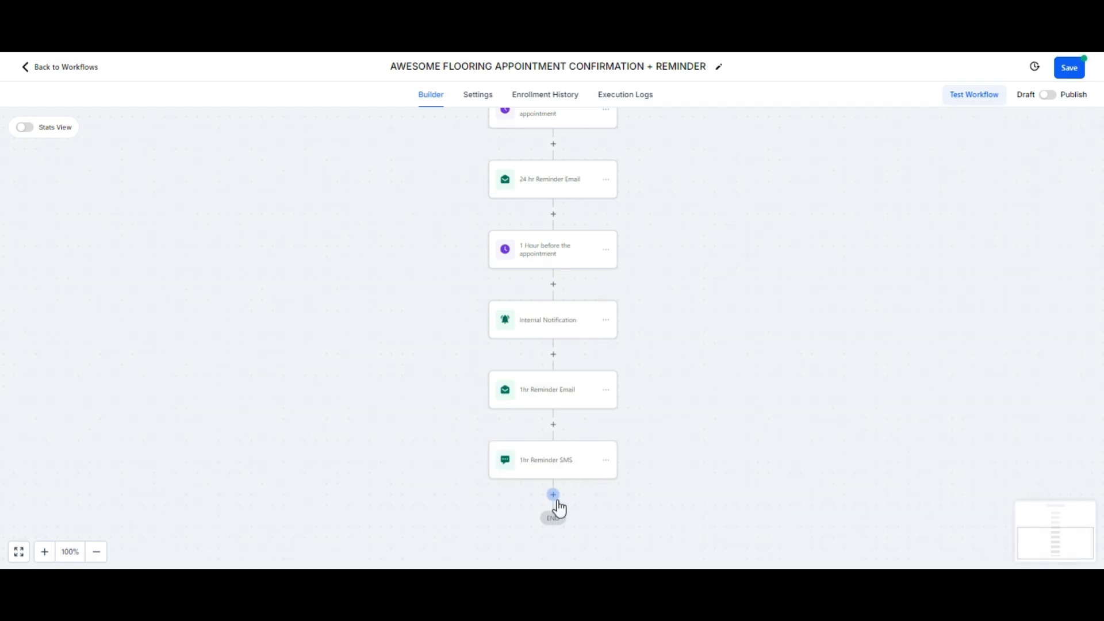
{"action": "left_click", "coordinate": [557, 502]}
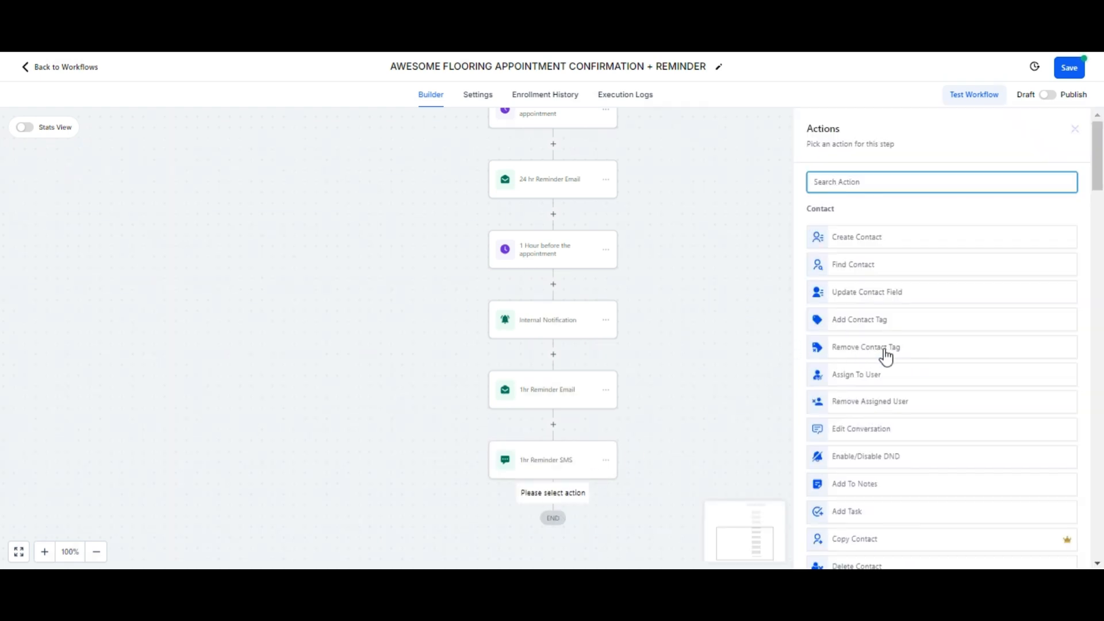
{"action": "scroll", "coordinate": [887, 357], "scroll_direction": "down", "scroll_amount": 7}
{"action": "scroll", "coordinate": [887, 357], "scroll_direction": "up", "scroll_amount": 3}
{"action": "scroll", "coordinate": [886, 357], "scroll_direction": "up", "scroll_amount": 3}
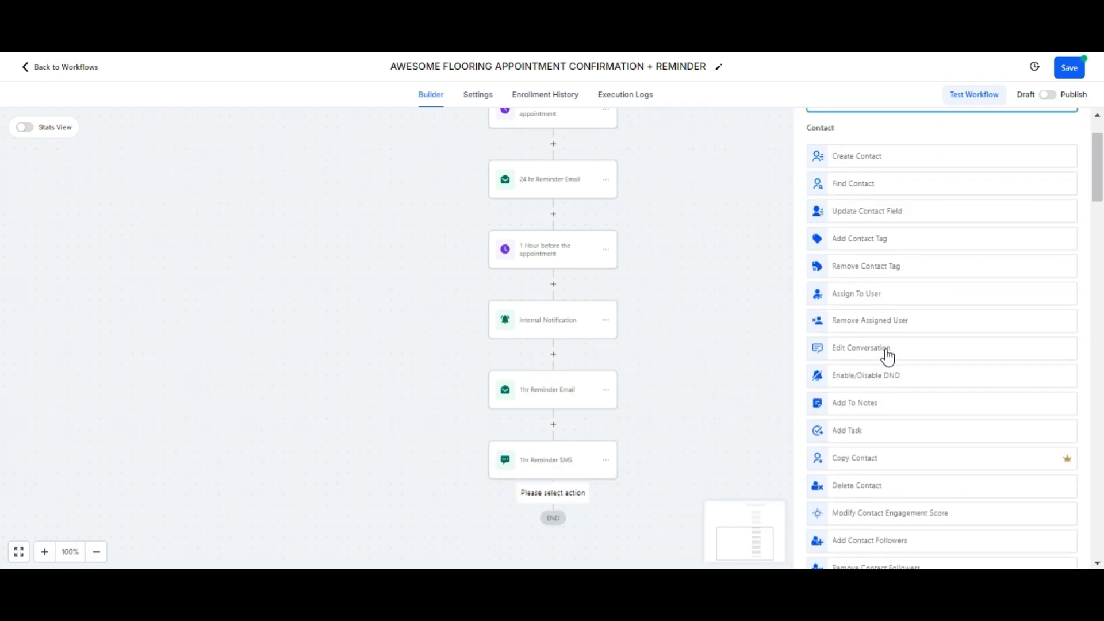
{"action": "left_click", "coordinate": [762, 326]}
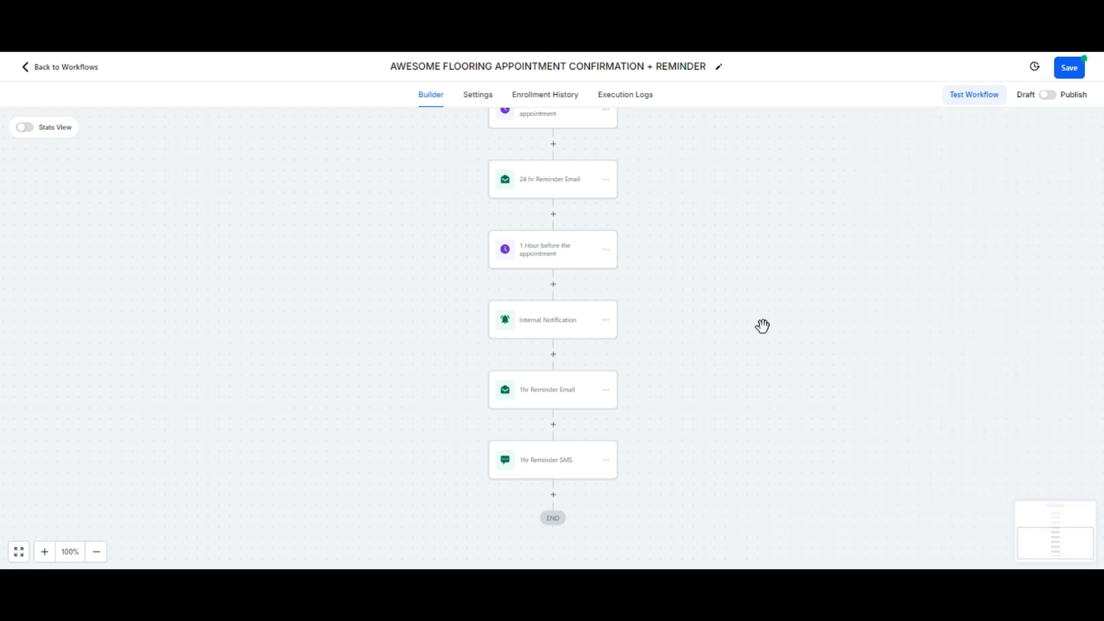
Step: Switch the workflow from Draft to Publish
{"action": "left_click", "coordinate": [1048, 95]}
{"action": "scroll", "coordinate": [790, 205], "scroll_direction": "up", "scroll_amount": 2}
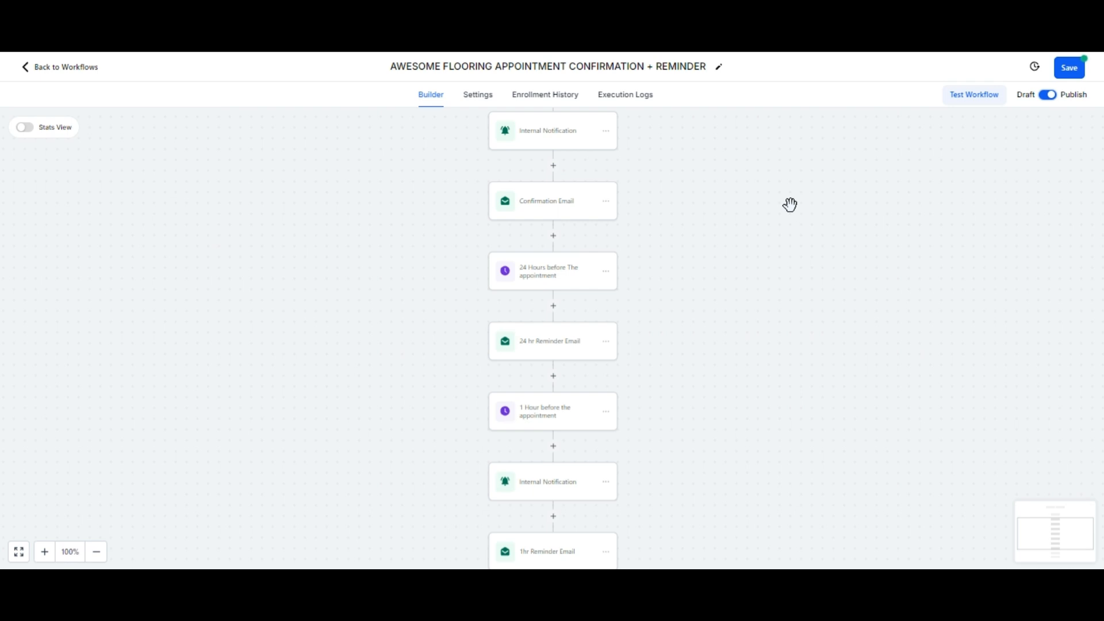
{"action": "scroll", "coordinate": [790, 205], "scroll_direction": "up", "scroll_amount": 5}
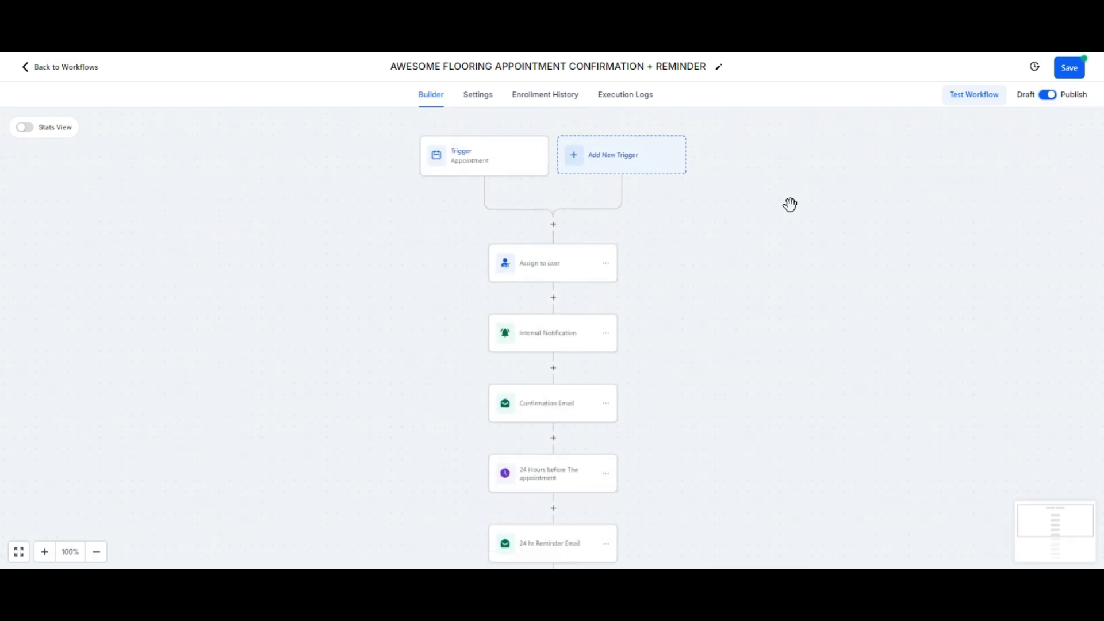